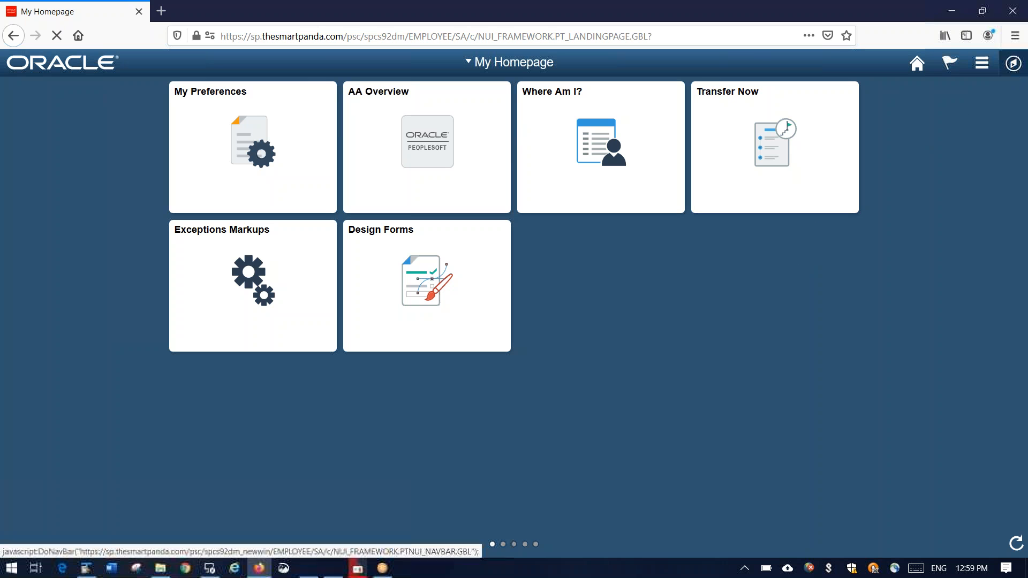
Open the Rule Maker page in Transfer Now and expand the Focus your Fetch criteria.
click(1014, 63)
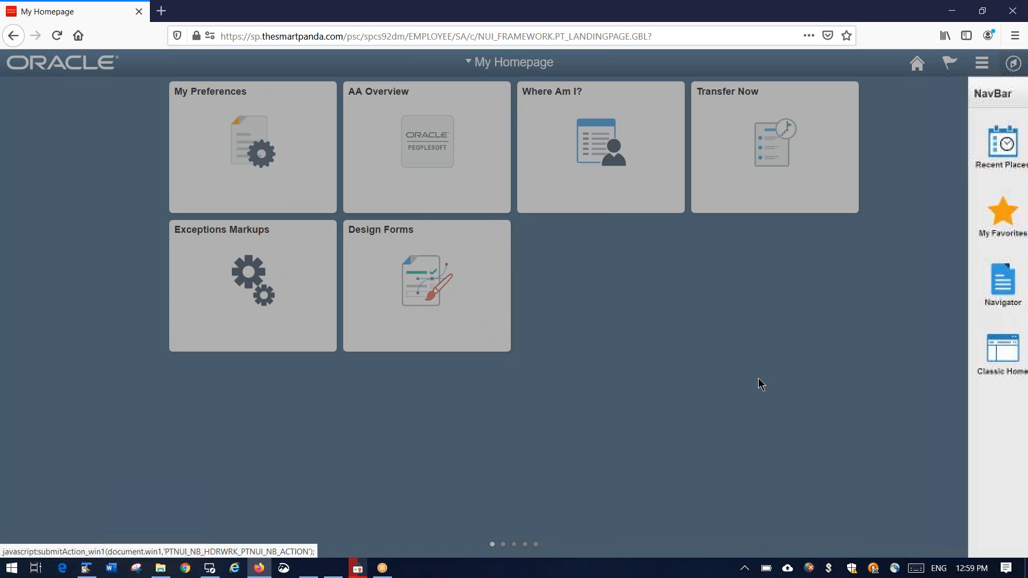
click(761, 385)
click(759, 164)
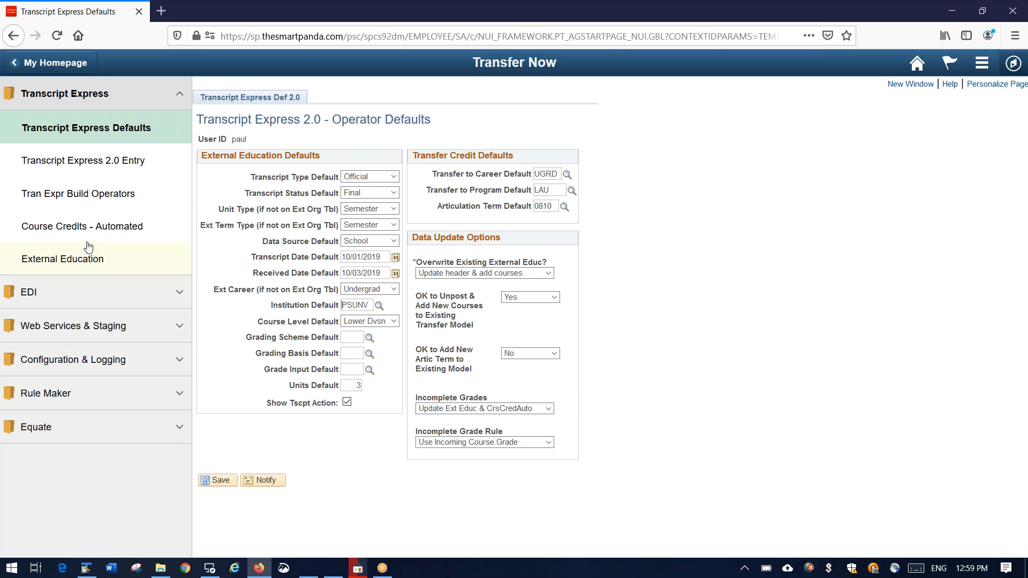
click(80, 393)
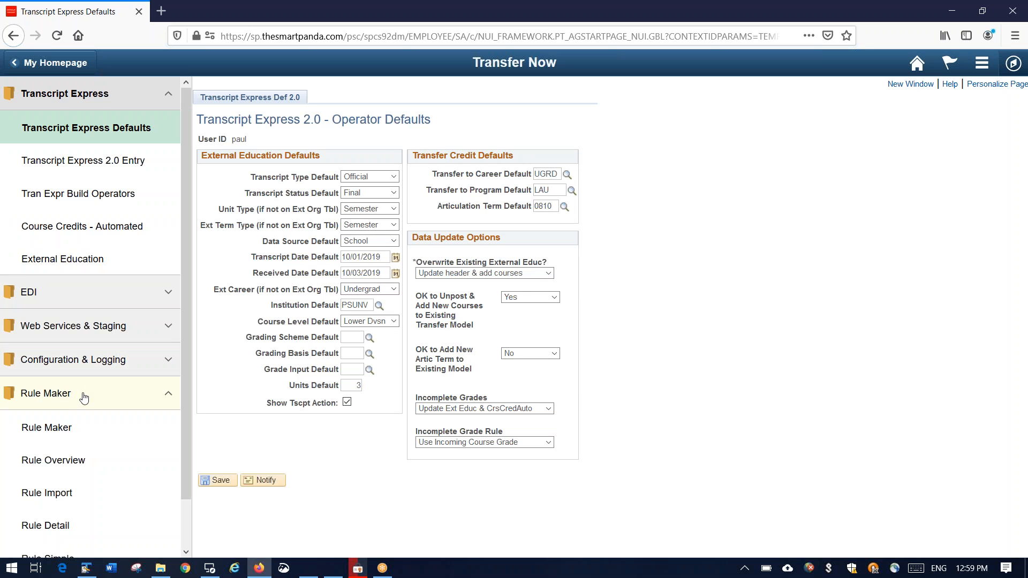
scroll(91, 390, down, 1)
click(91, 390)
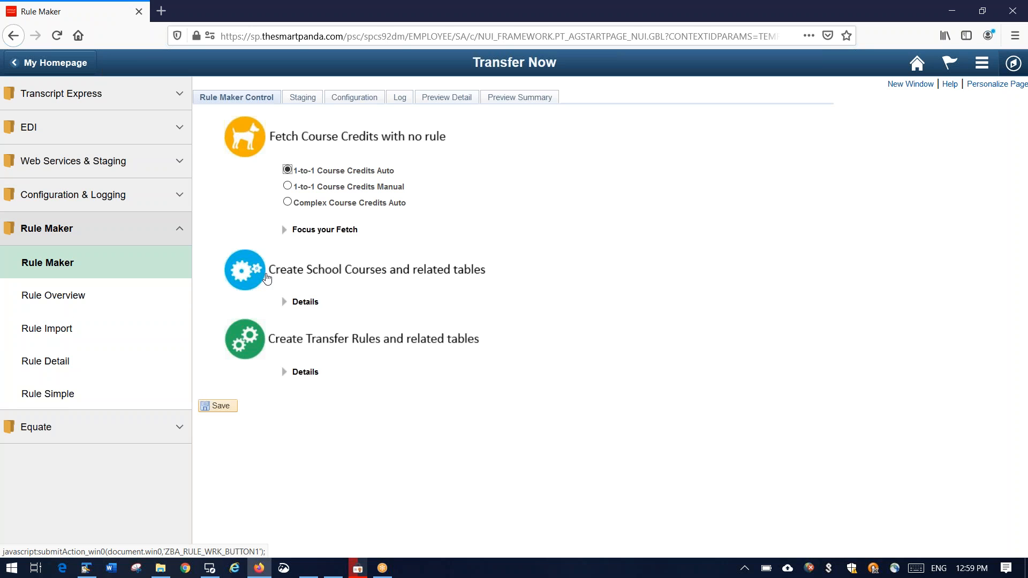
click(284, 232)
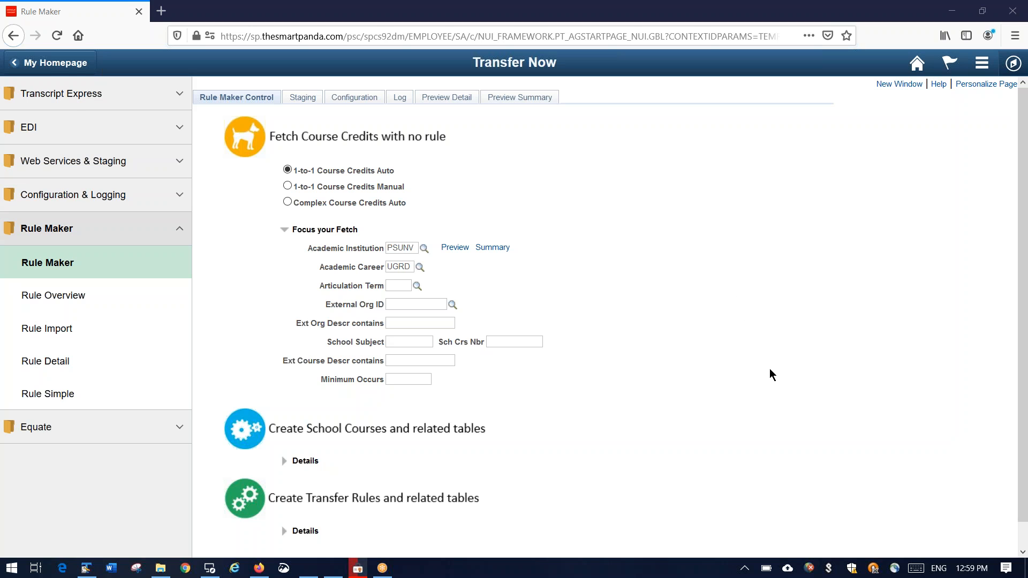
Set Minimum Occurs to 5 in the Focus your Fetch criteria.
key(XF86AudioRaiseVolume)
click(412, 383)
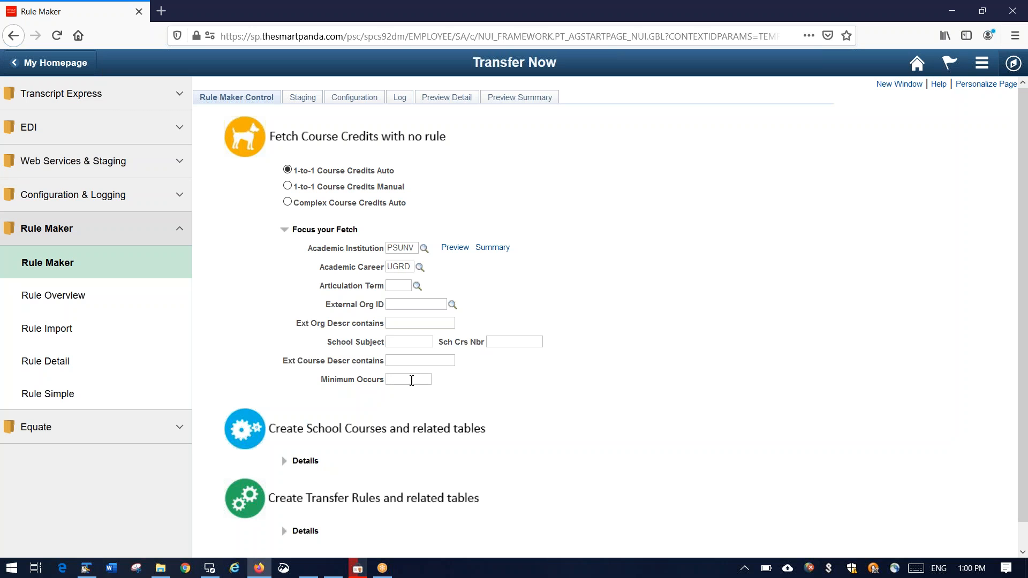
key(Tab)
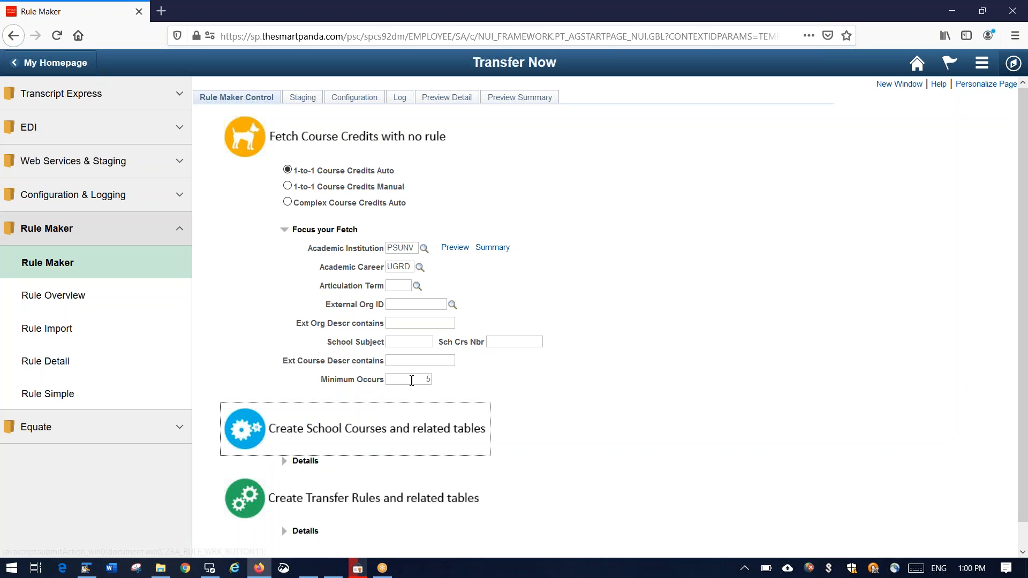
click(425, 379)
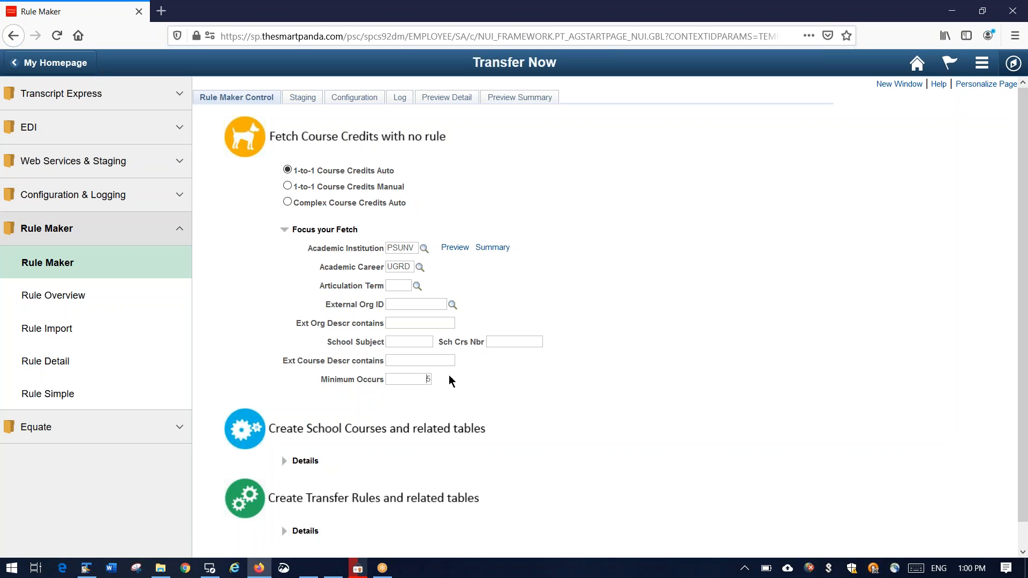
drag(426, 380, 433, 382)
Look up external organizations whose search name begins with LONG and select Long Beach City College as the External Org ID.
click(453, 304)
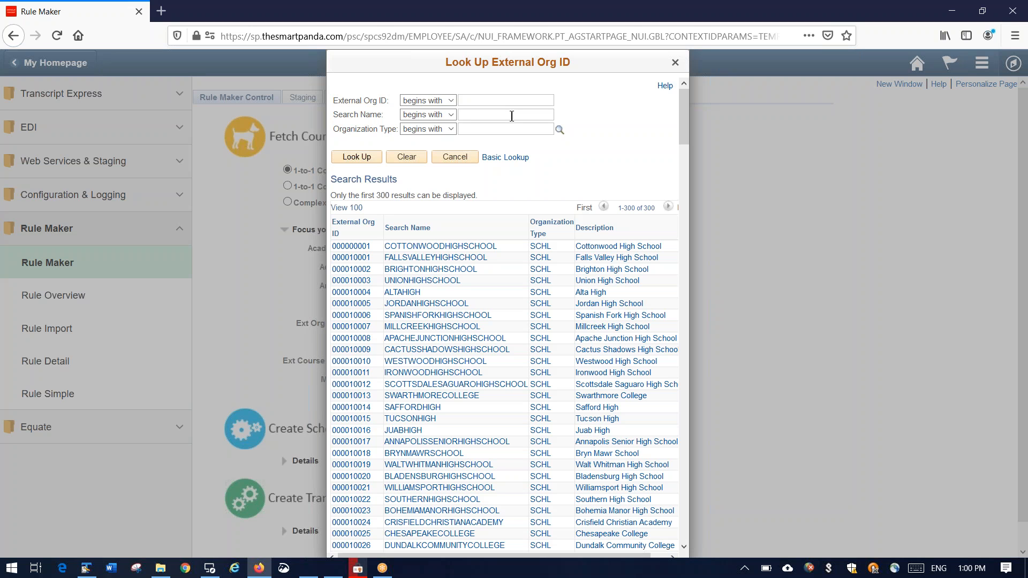
text(LONG)
key(Return)
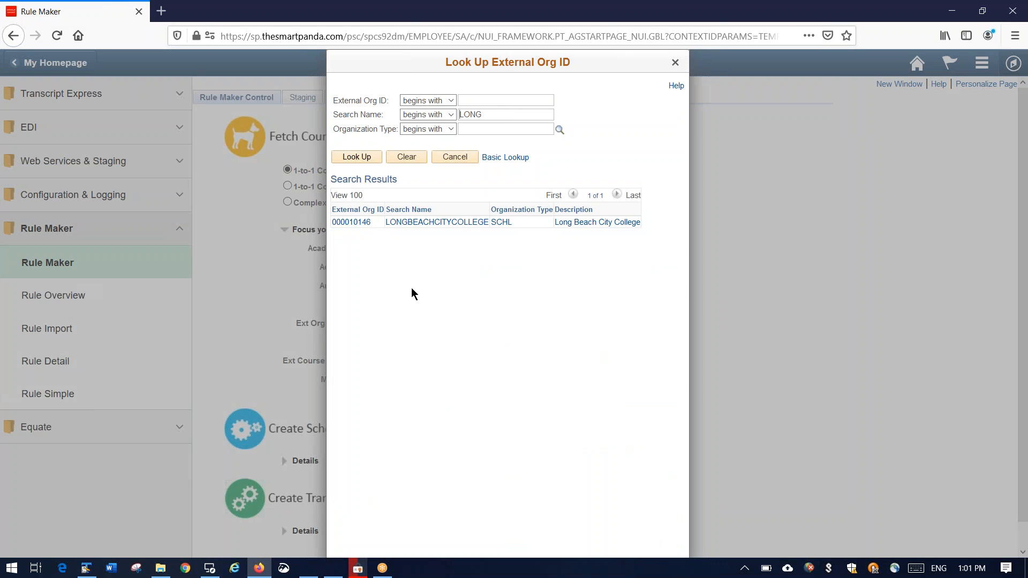
click(437, 222)
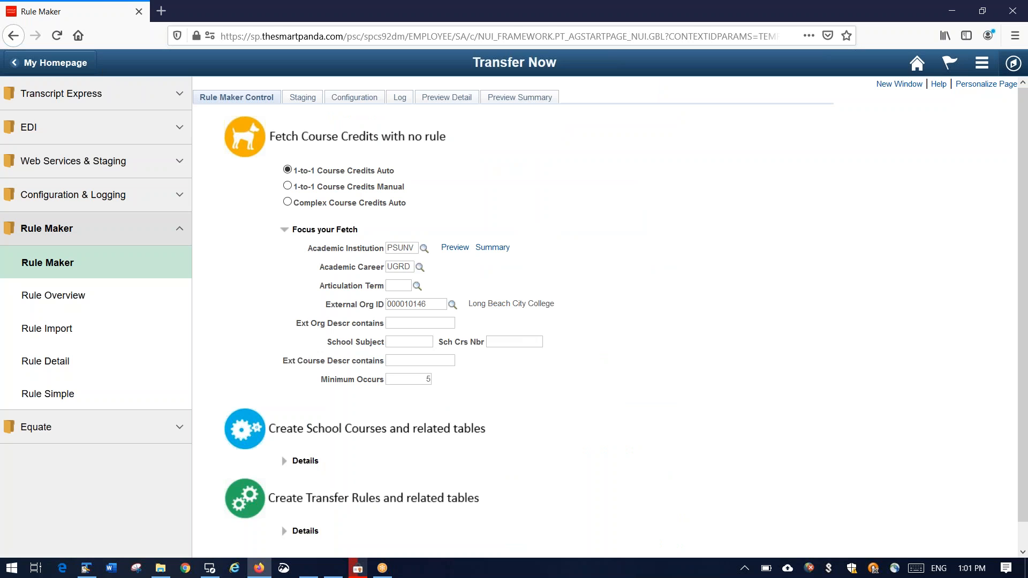
Try to fetch 1-to-1 Course Credits Auto with no rule for Long Beach City College.
drag(418, 381, 457, 386)
click(344, 153)
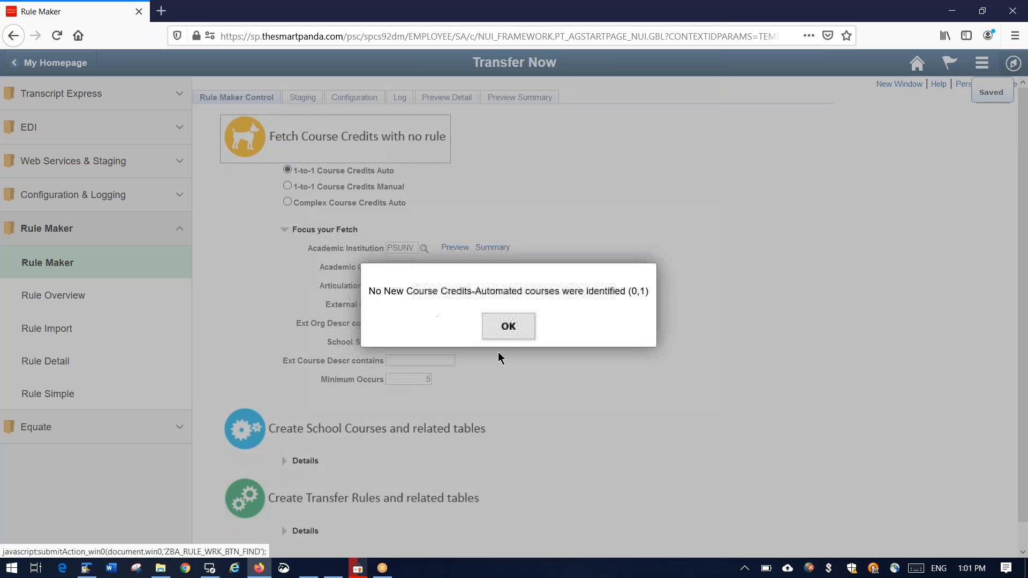
click(508, 326)
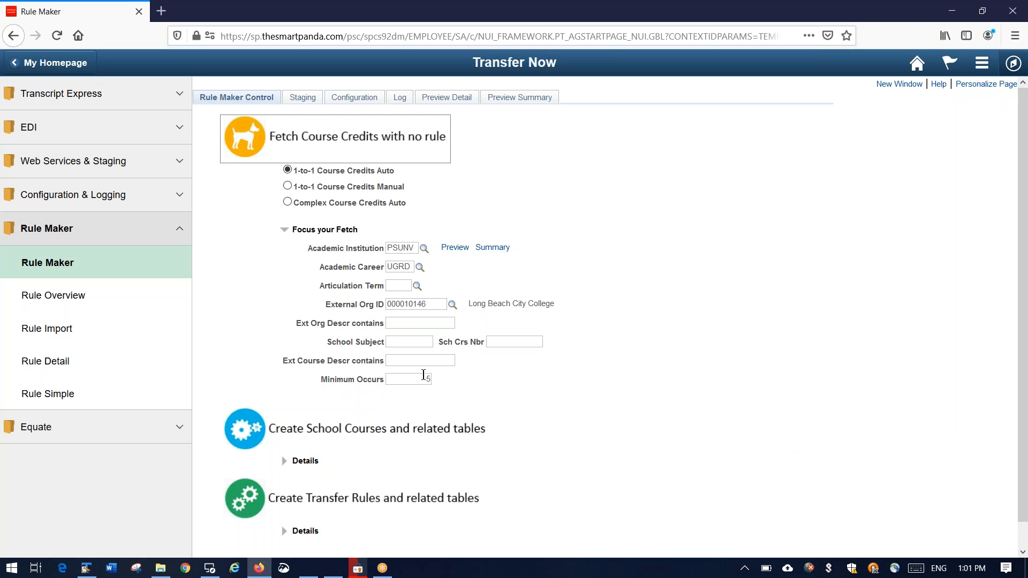
Switch the fetch type to 1-to-1 Course Credits Manual and clear the External Org ID.
click(287, 186)
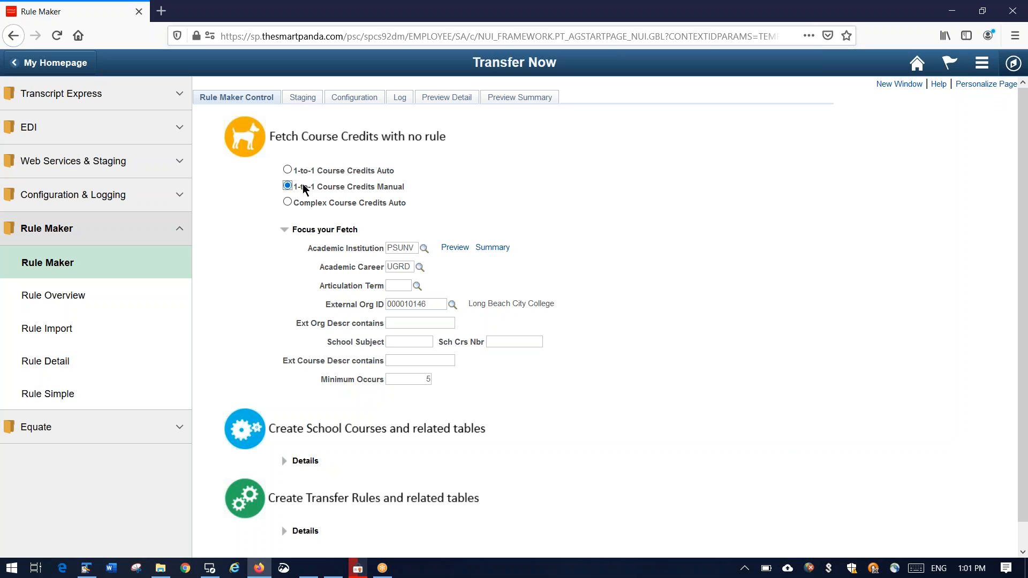
drag(429, 303, 329, 305)
key(BackSpace)
key(Tab)
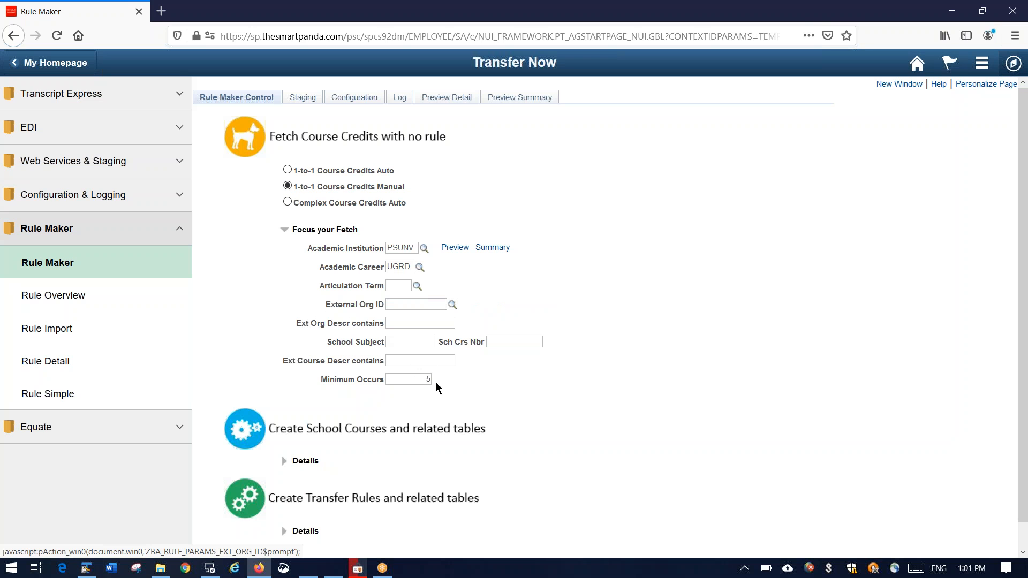
Try to fetch manual course credits with no rule across all organizations, accepting the broad search.
click(269, 134)
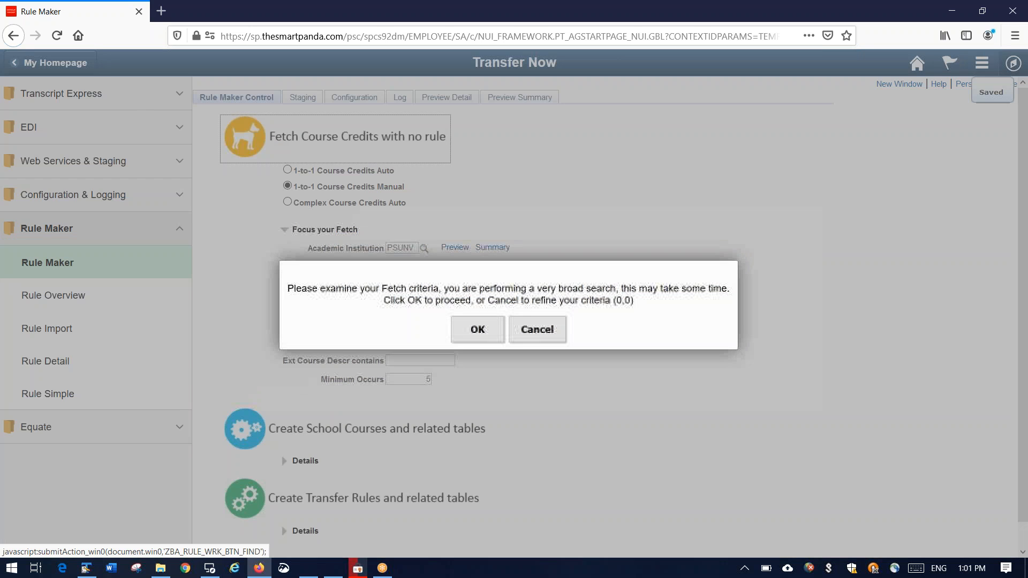
click(470, 328)
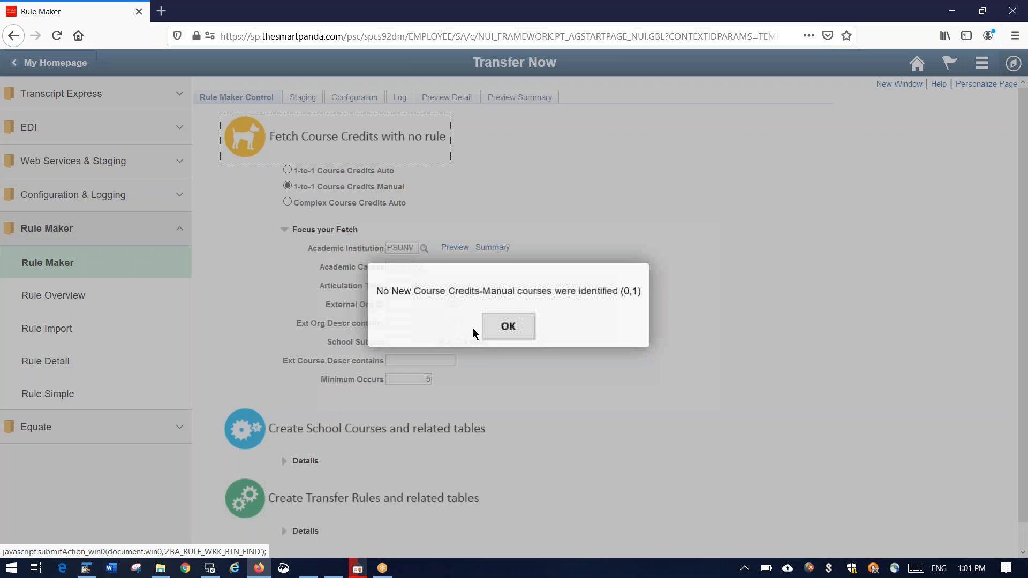
click(504, 329)
Set Minimum Occurs to 2 and fetch the 1-to-1 manual course credits into Staging, accepting the broad search.
drag(424, 381, 462, 381)
text(2)
click(282, 141)
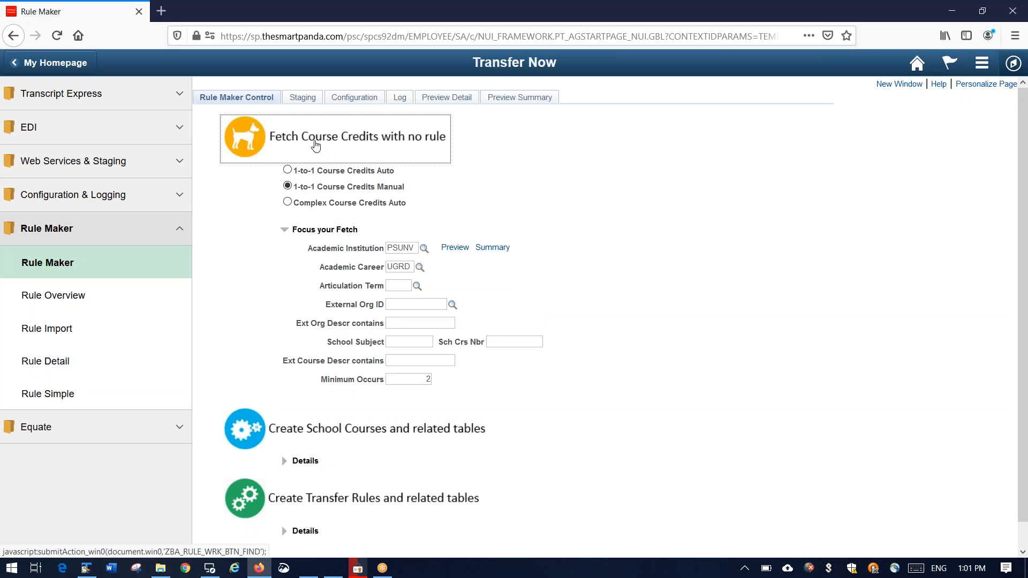
click(471, 330)
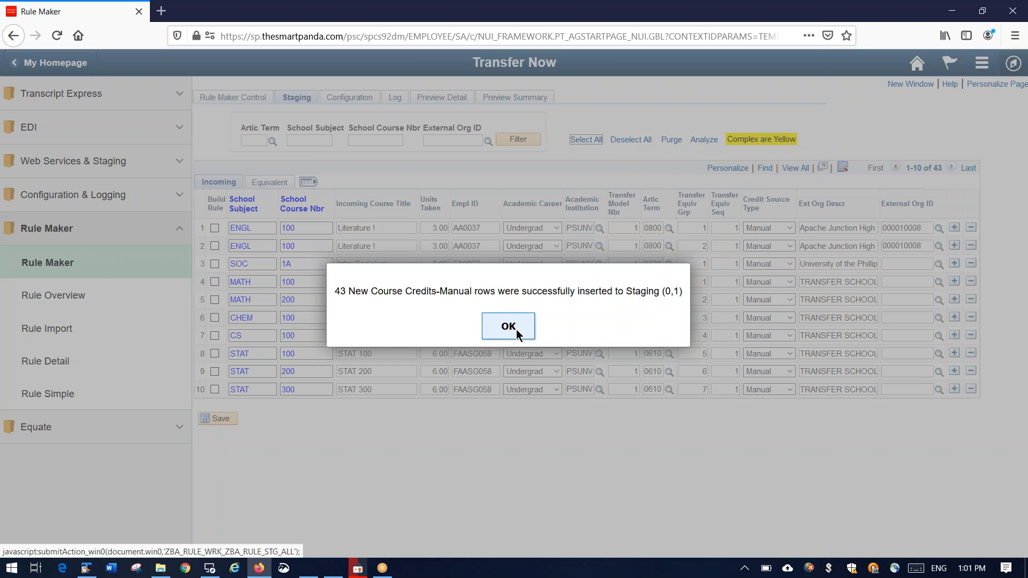
click(517, 329)
Sort the staged incoming courses by School Subject and examine the repeated course numbers.
click(321, 299)
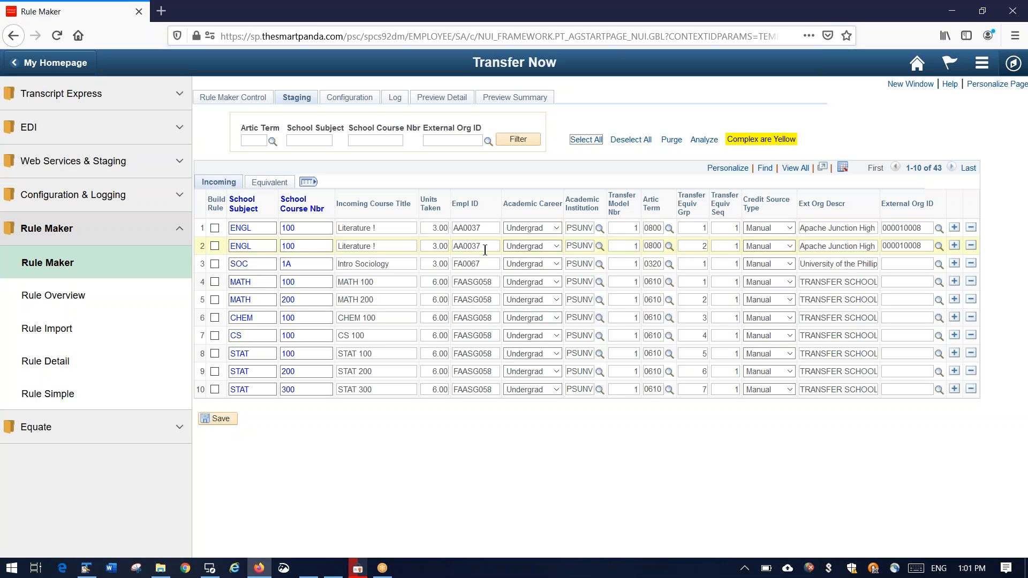
click(249, 209)
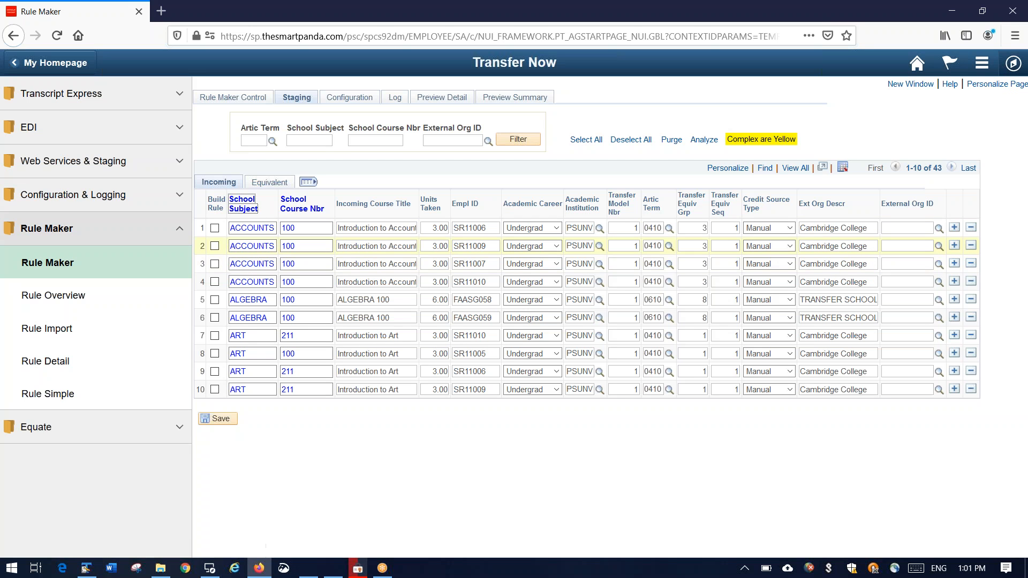
click(289, 247)
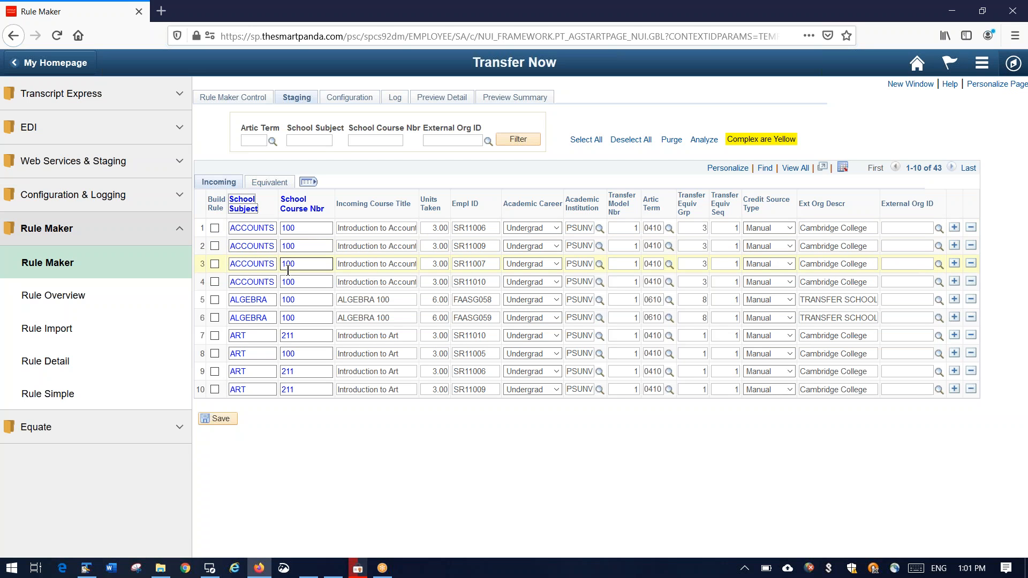
click(299, 334)
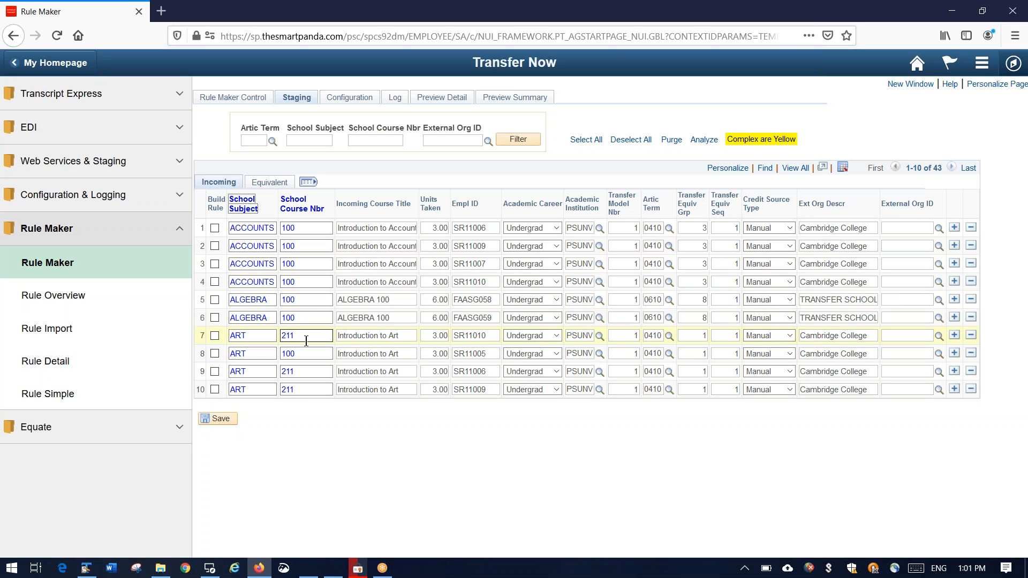
Filter the staged rows to School Subject ART and show all matching rows.
click(320, 141)
text(Art)
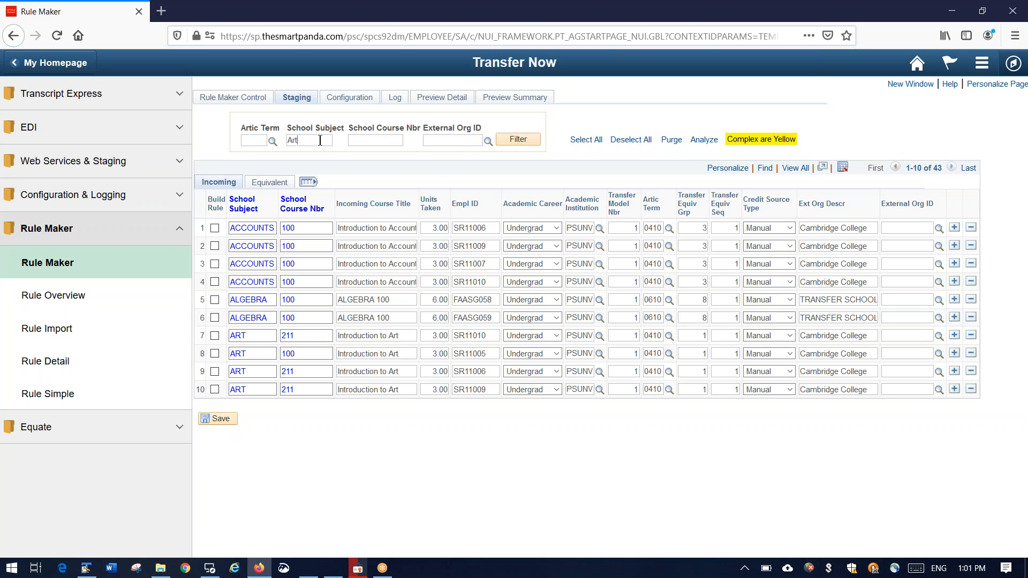
click(513, 140)
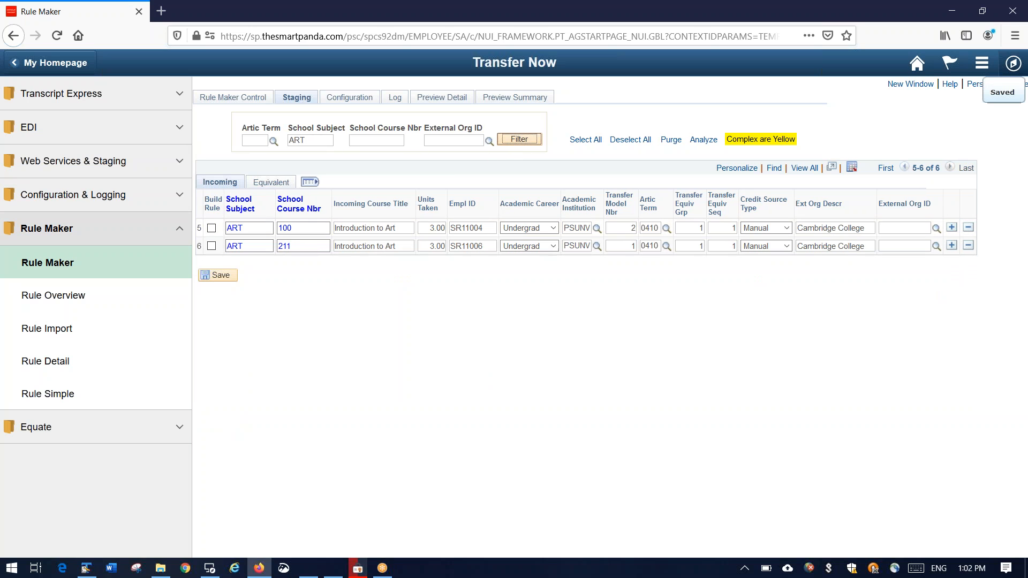
click(814, 170)
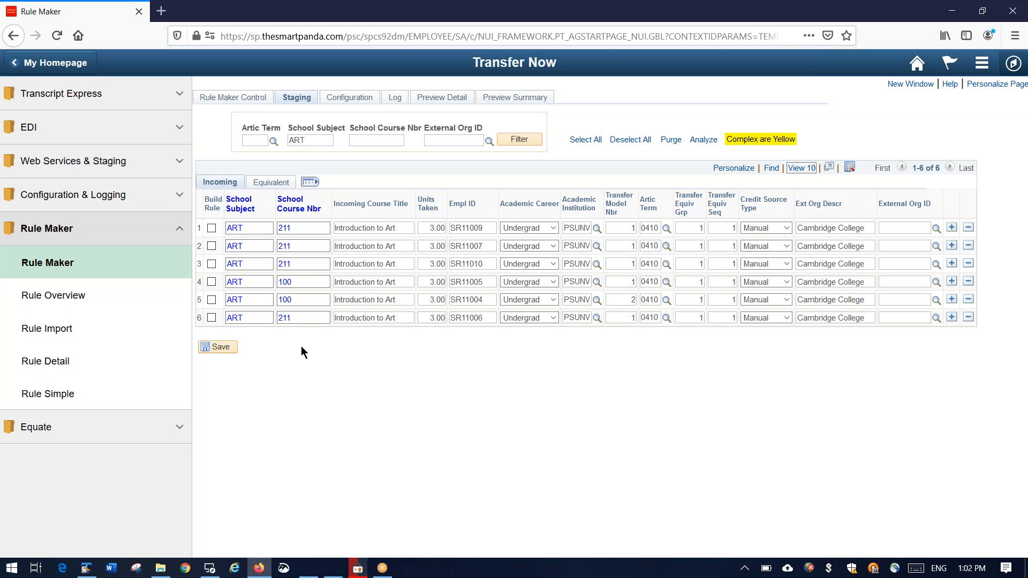
Clear Minimum Occurs in the Rule Maker Control fetch criteria and preview the 1-to-1 Course Credits Auto fetch, accepting the broad search.
click(236, 98)
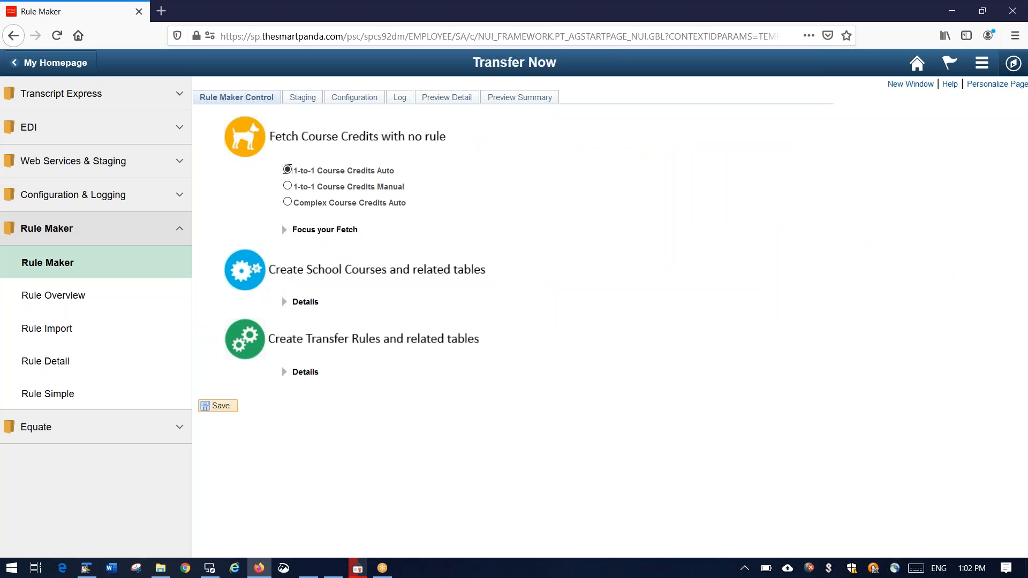
click(284, 231)
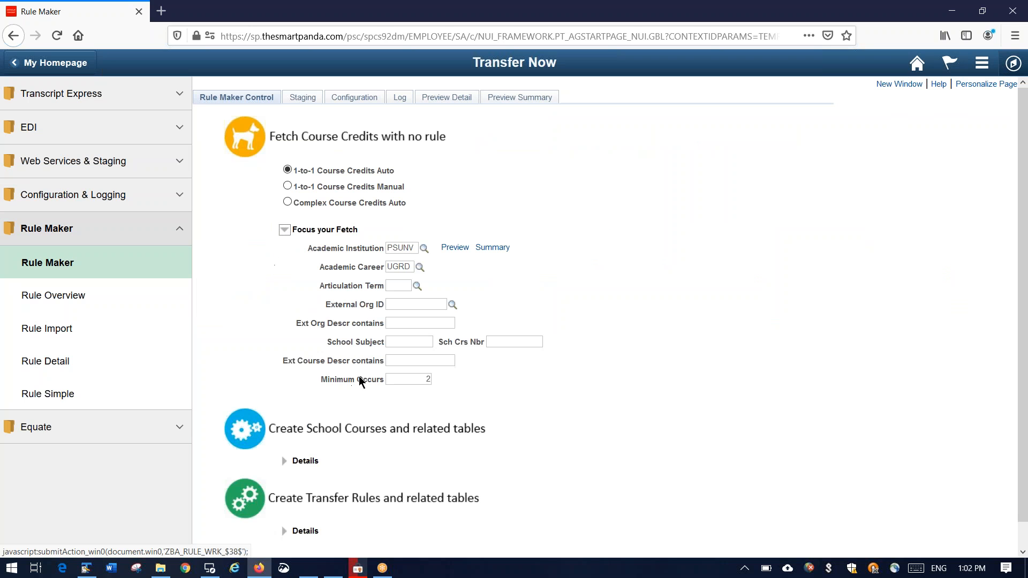
double_click(409, 382)
key(BackSpace)
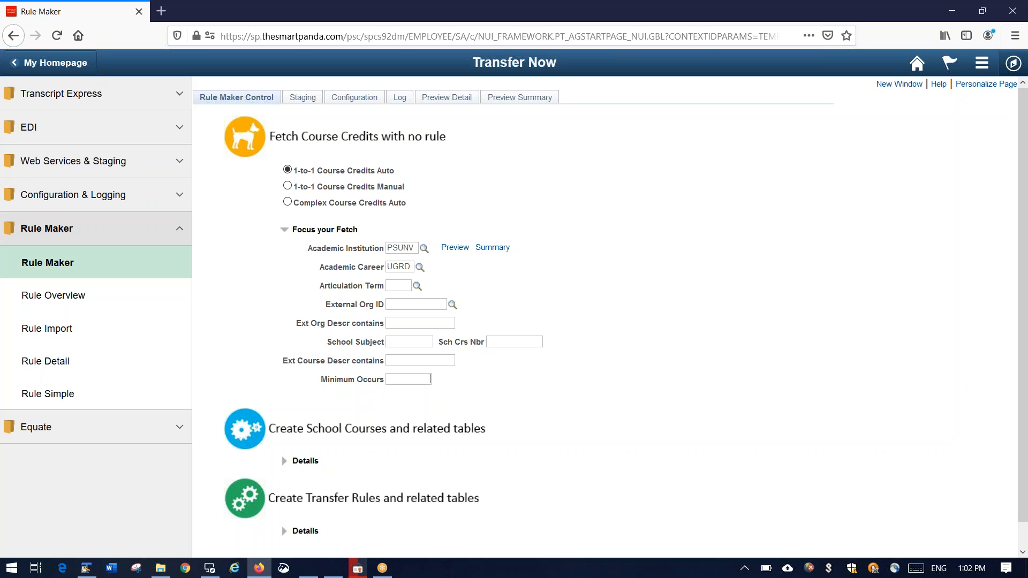
key(Tab)
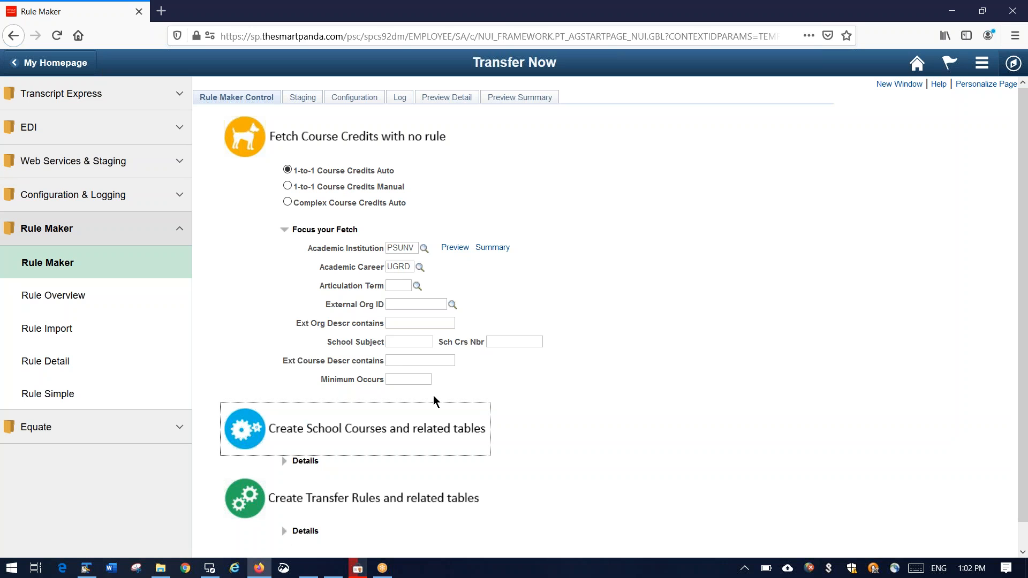
click(455, 247)
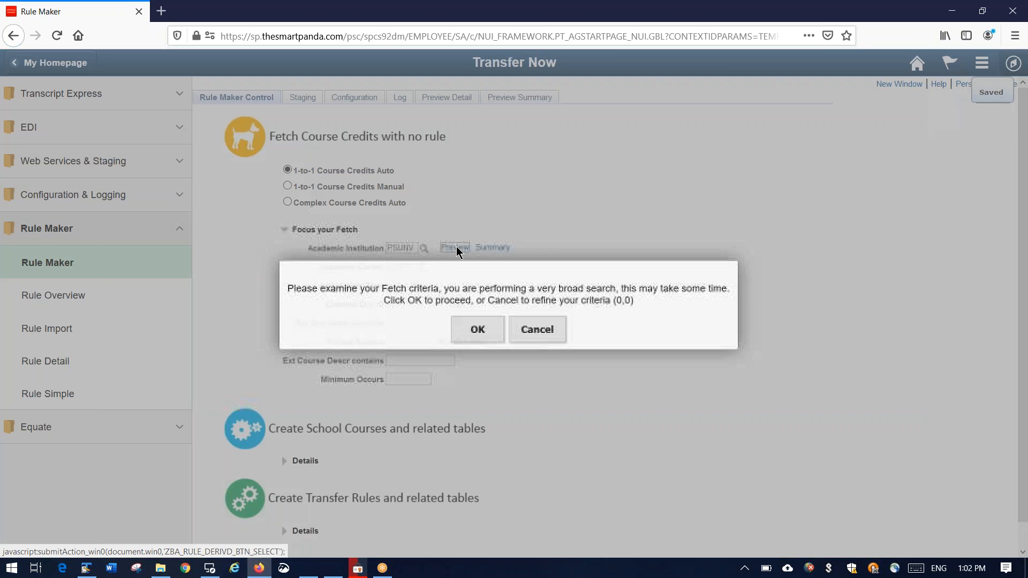
click(476, 327)
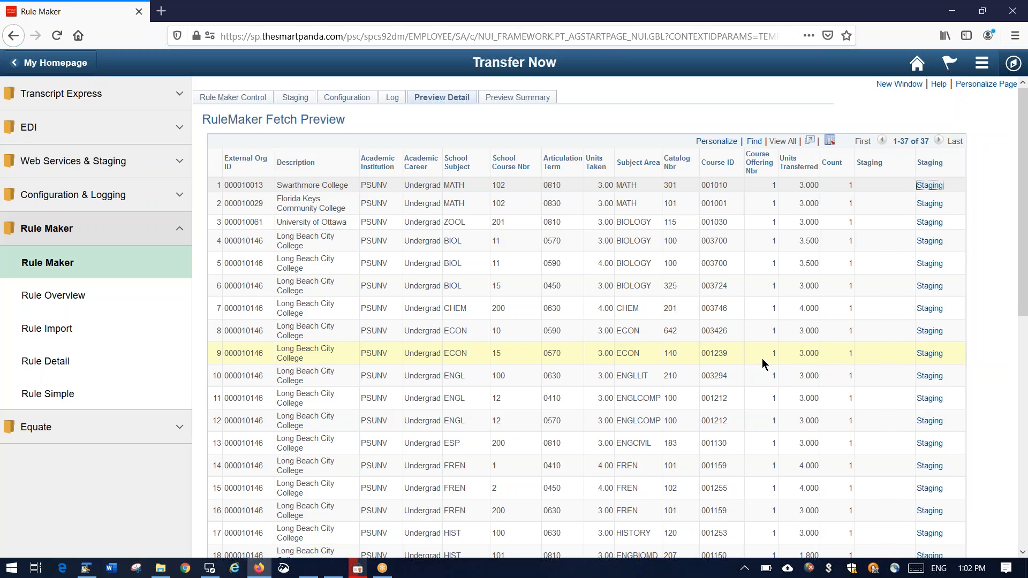
Stage the Long Beach City College ECON 10, ECON 15 and term 0410 ENGL 12 credits individually from the fetch preview, acknowledging each insertion.
scroll(762, 358, down, 4)
scroll(760, 364, down, 4)
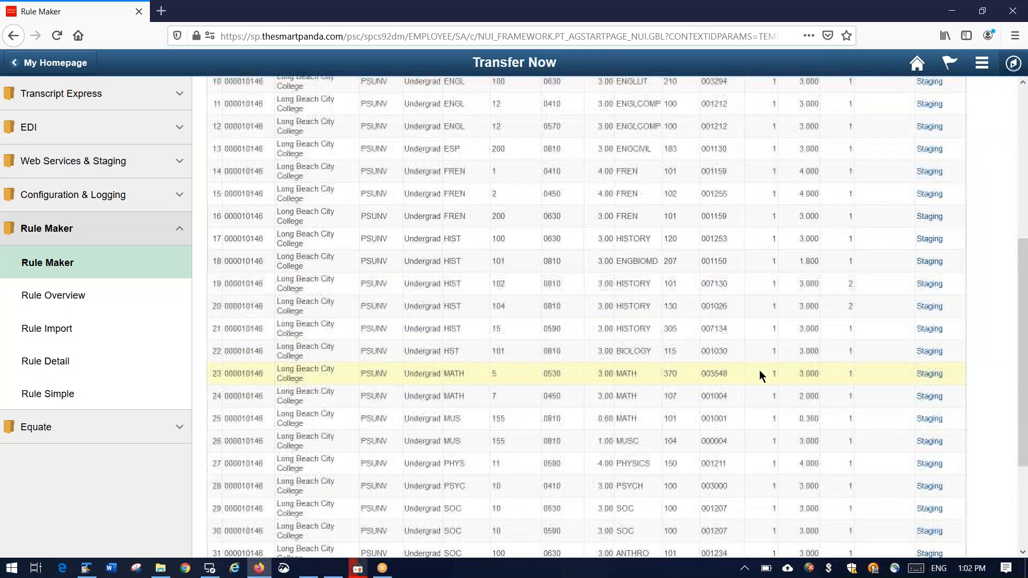
drag(1026, 453, 1027, 263)
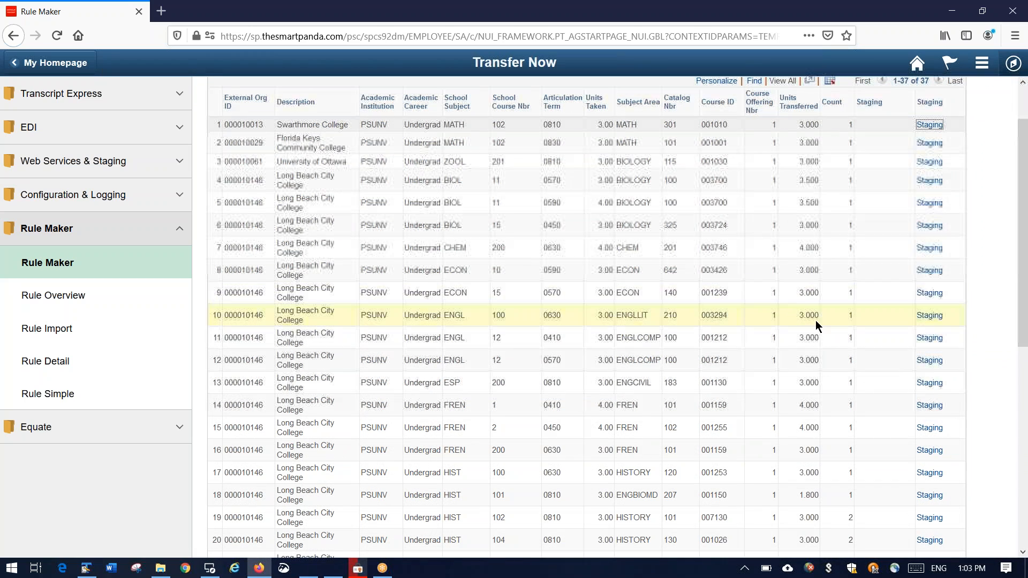
click(932, 271)
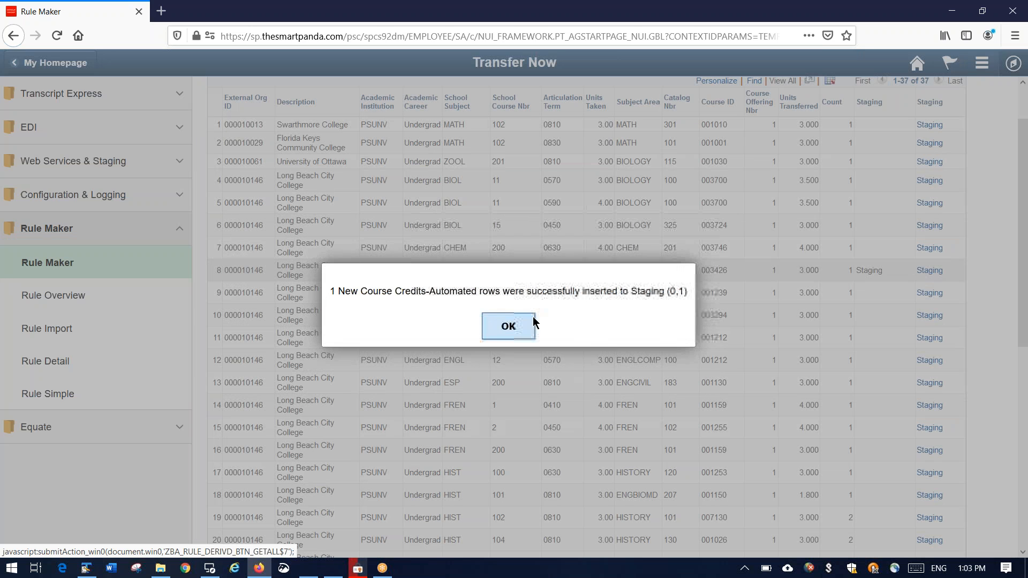
click(533, 323)
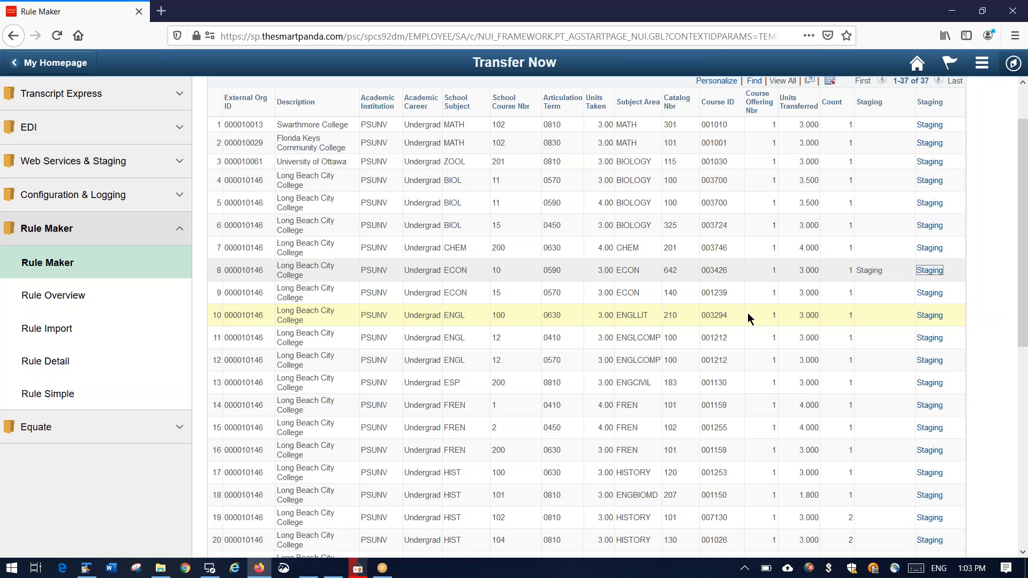
click(933, 298)
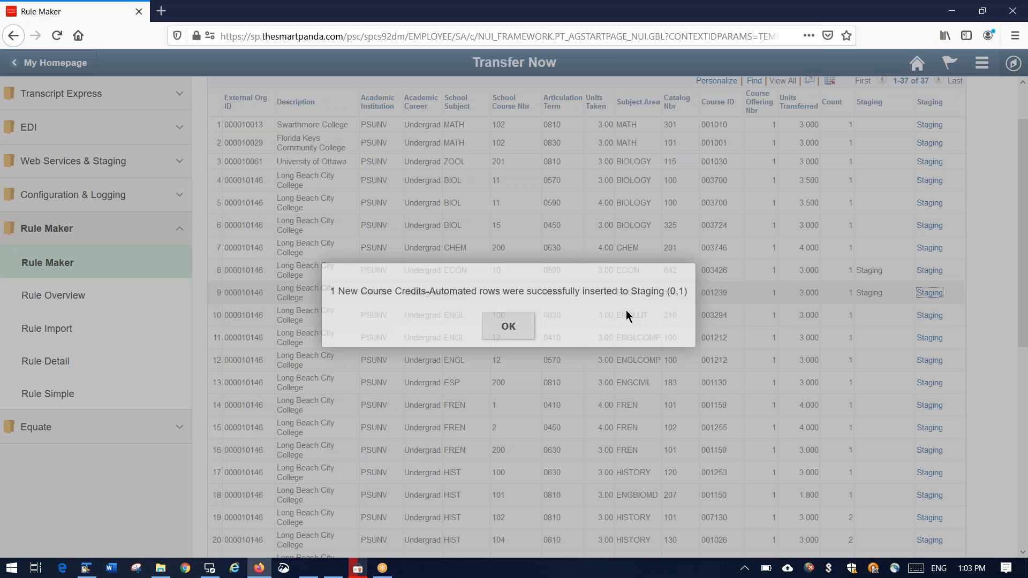
click(507, 327)
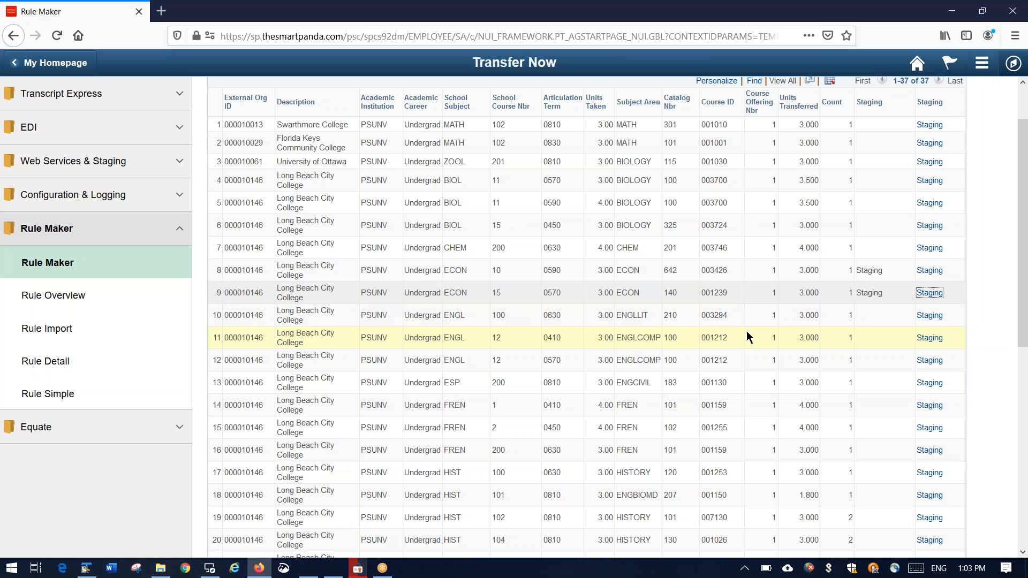
click(930, 338)
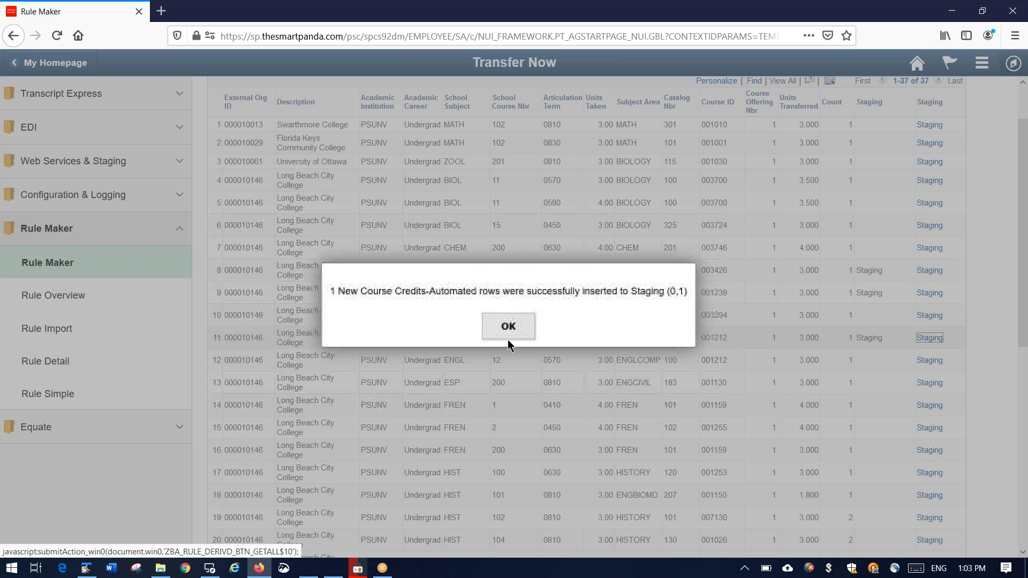
click(497, 335)
scroll(473, 336, up, 2)
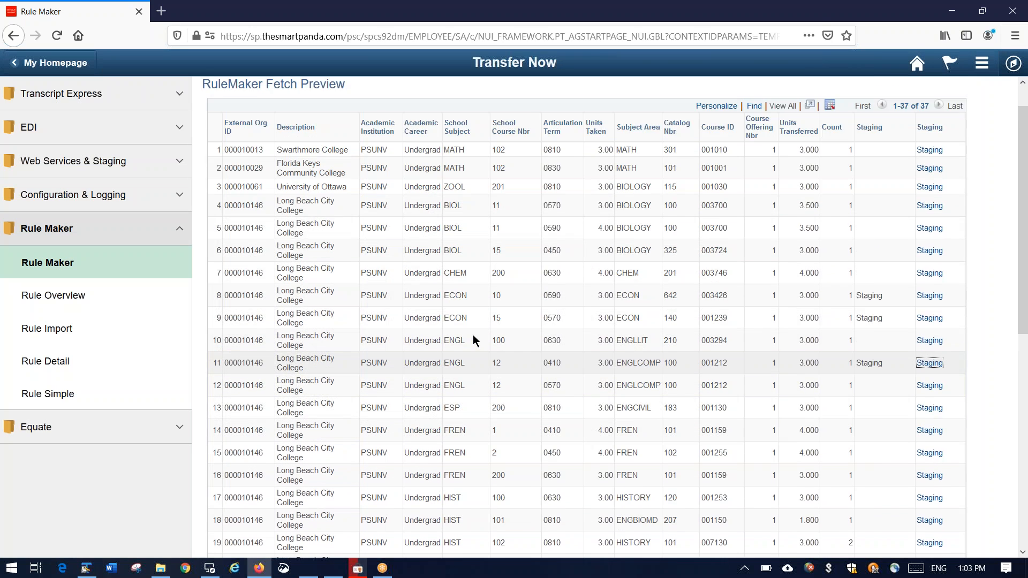
Purge all rows from Staging and restage only Long Beach City College ECON 10, ECON 15 and term 0410 ENGL 12 from the detailed preview.
click(295, 99)
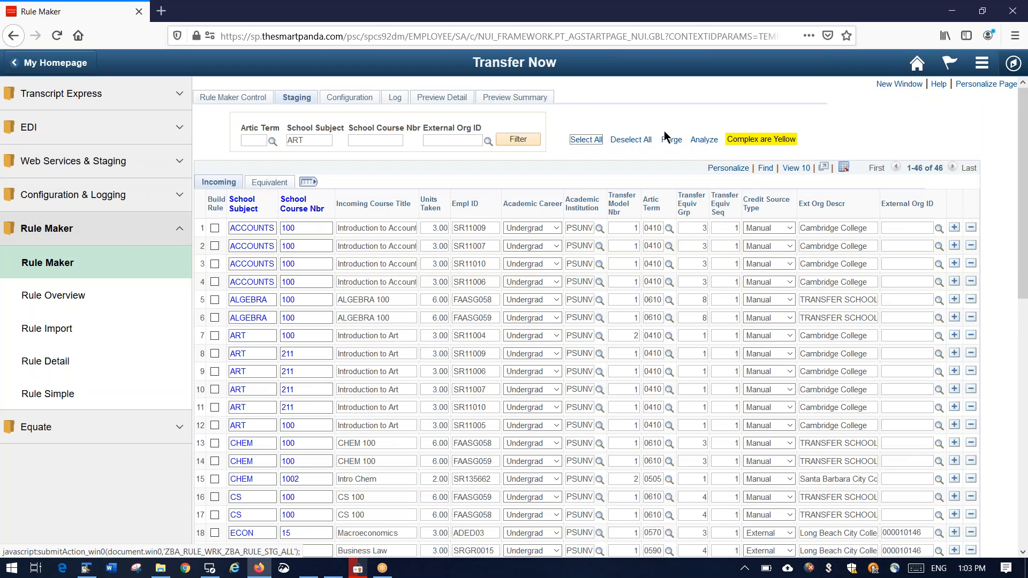
click(667, 140)
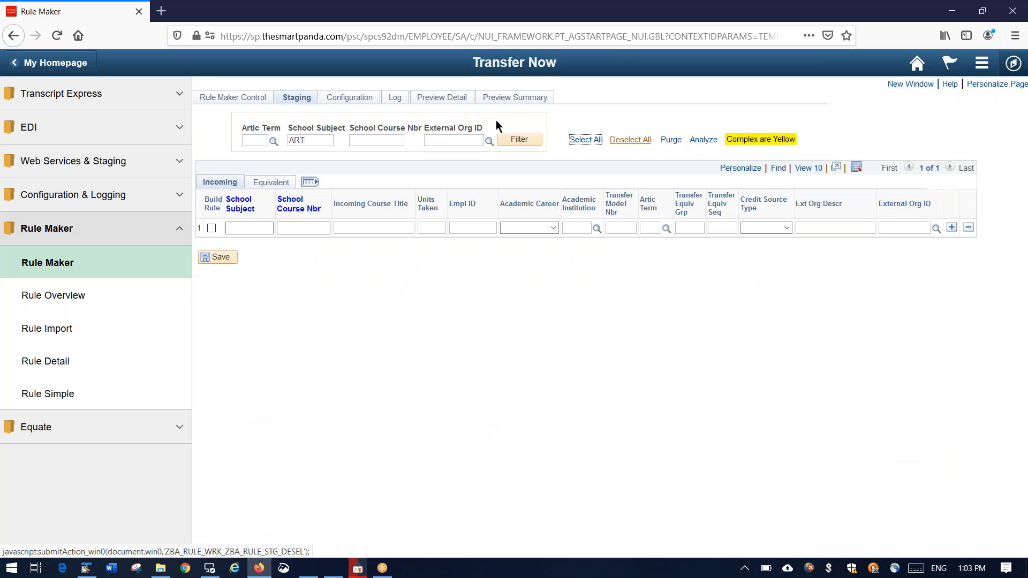
click(442, 98)
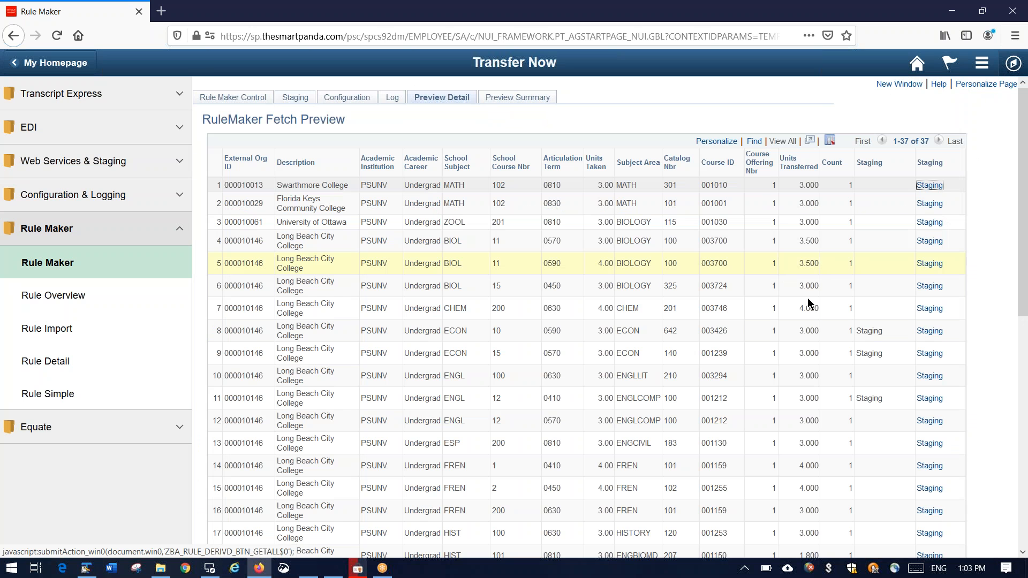
click(929, 331)
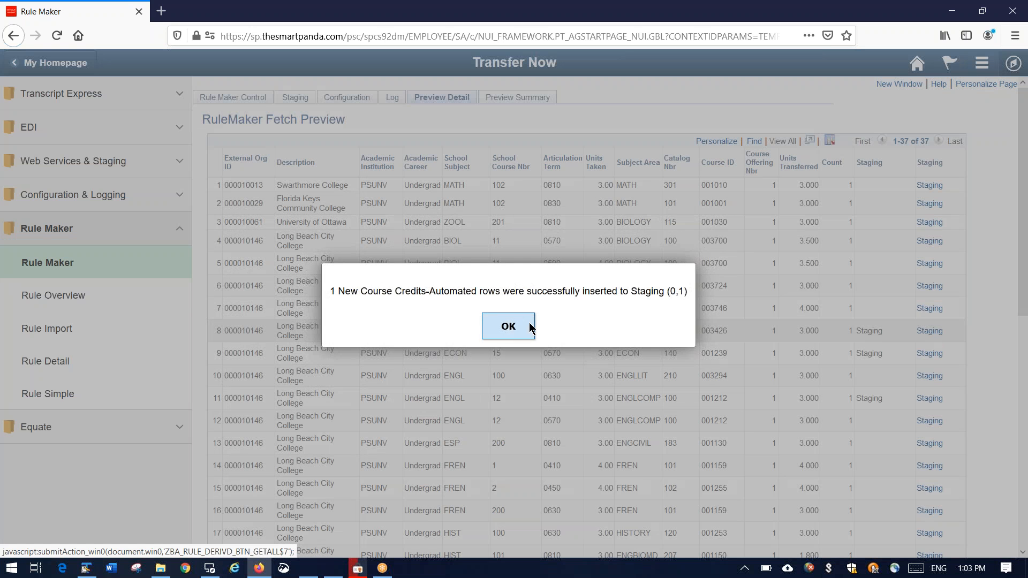
click(532, 328)
click(930, 353)
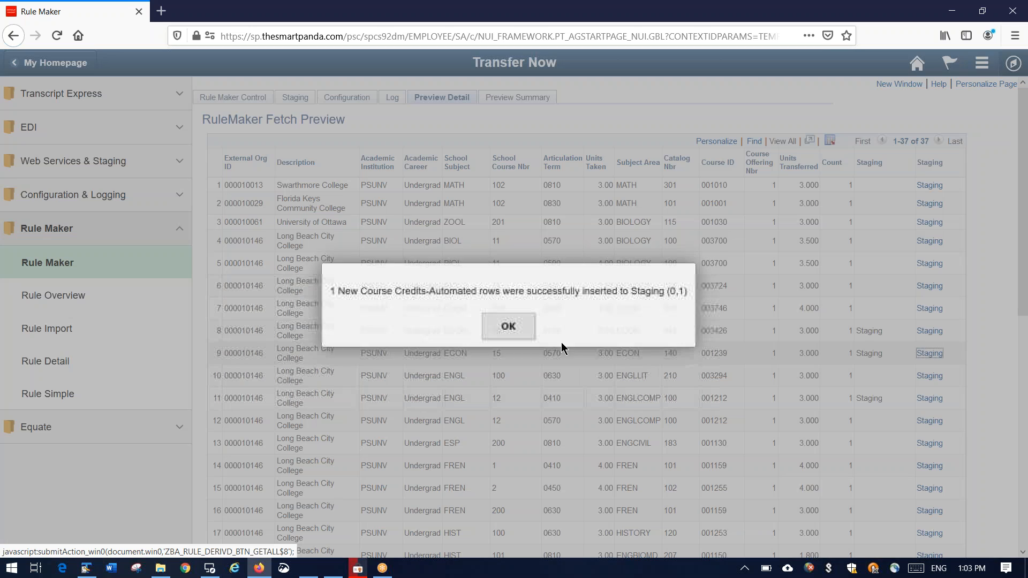
click(530, 326)
click(930, 399)
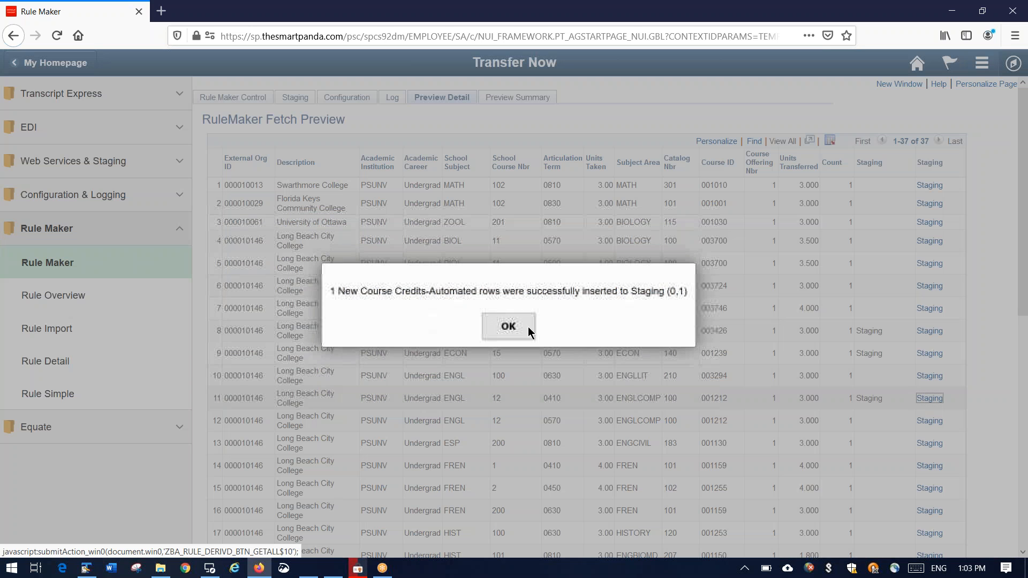
click(529, 328)
click(302, 100)
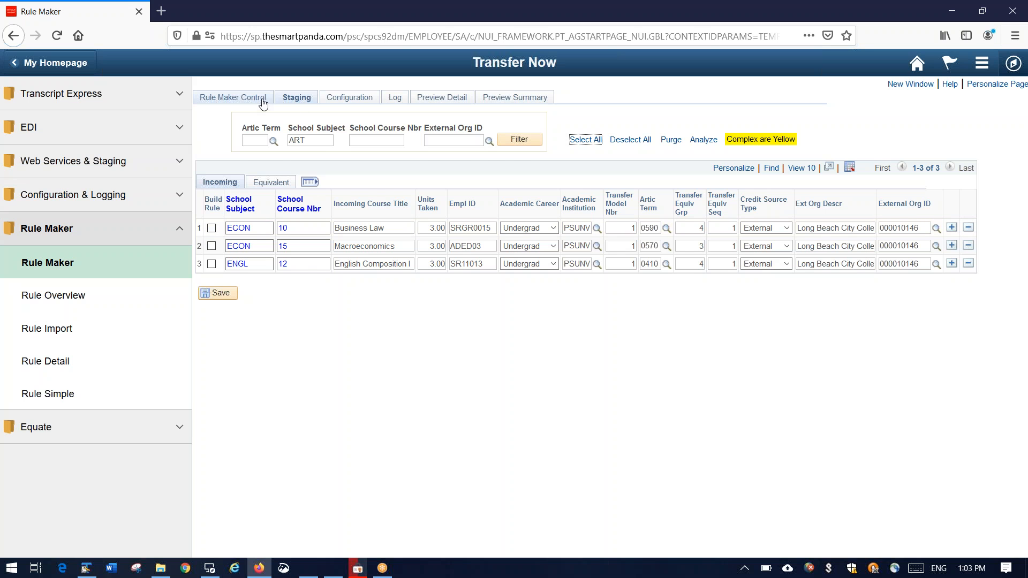
Generate the fetch summary for 1-to-1 Course Credits Auto with institution PSUNV and career UGRD, accepting the broad search.
click(239, 98)
click(285, 230)
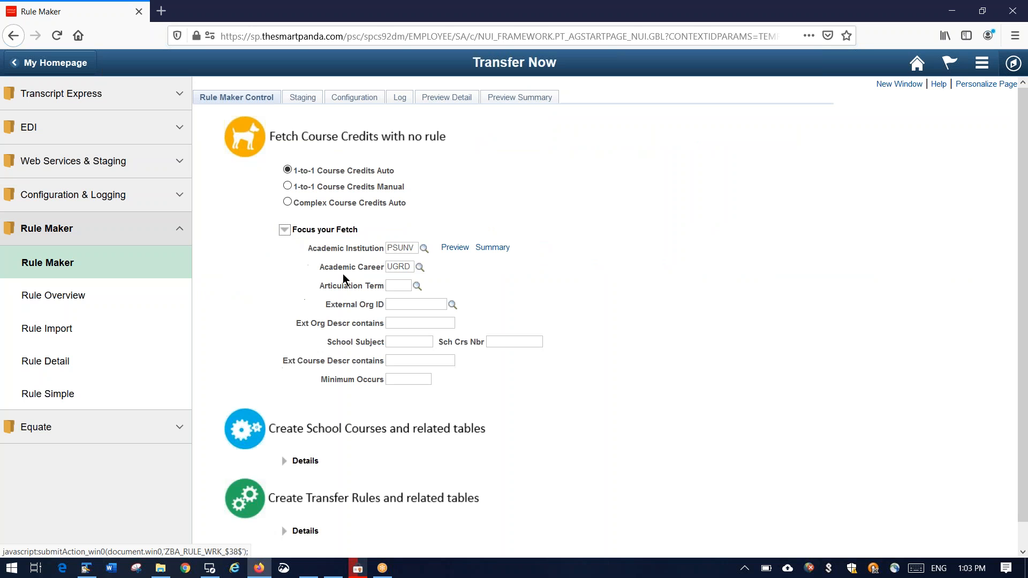
click(488, 249)
click(475, 328)
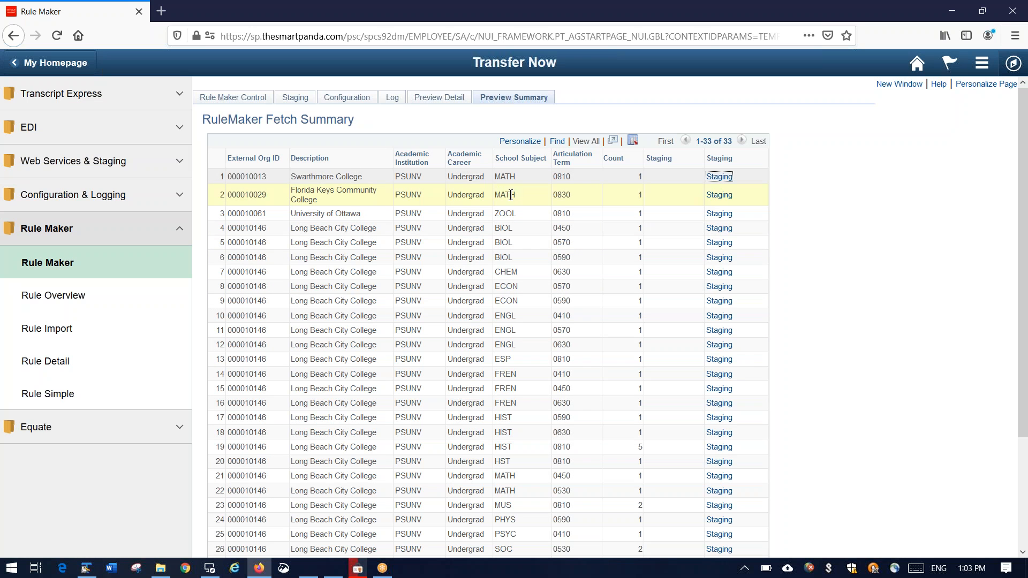
Stage the Long Beach City College HIST credits for term 0810 from the fetch summary and review them in Staging.
scroll(563, 233, down, 2)
scroll(572, 339, up, 2)
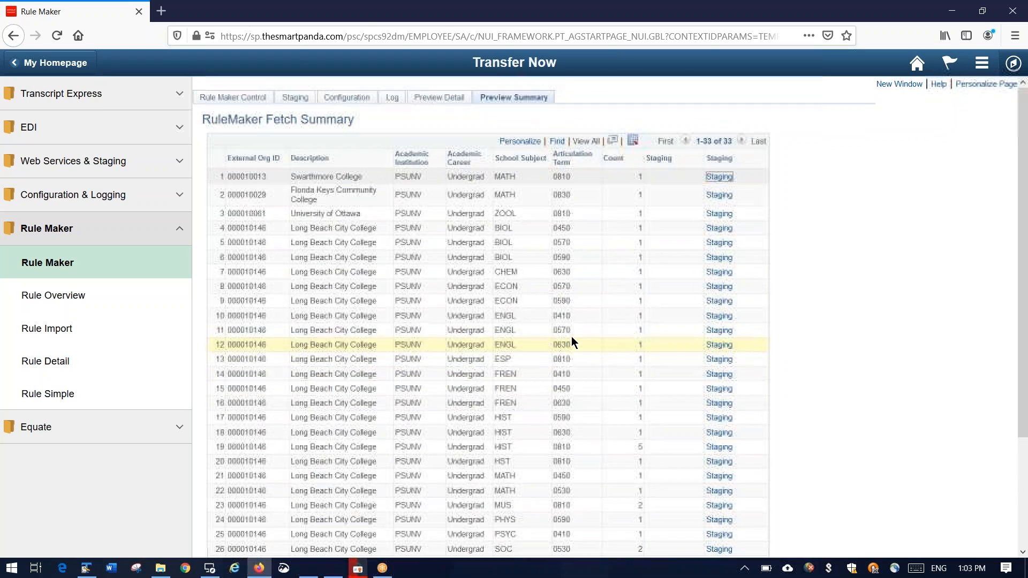
scroll(568, 343, down, 3)
scroll(566, 342, down, 1)
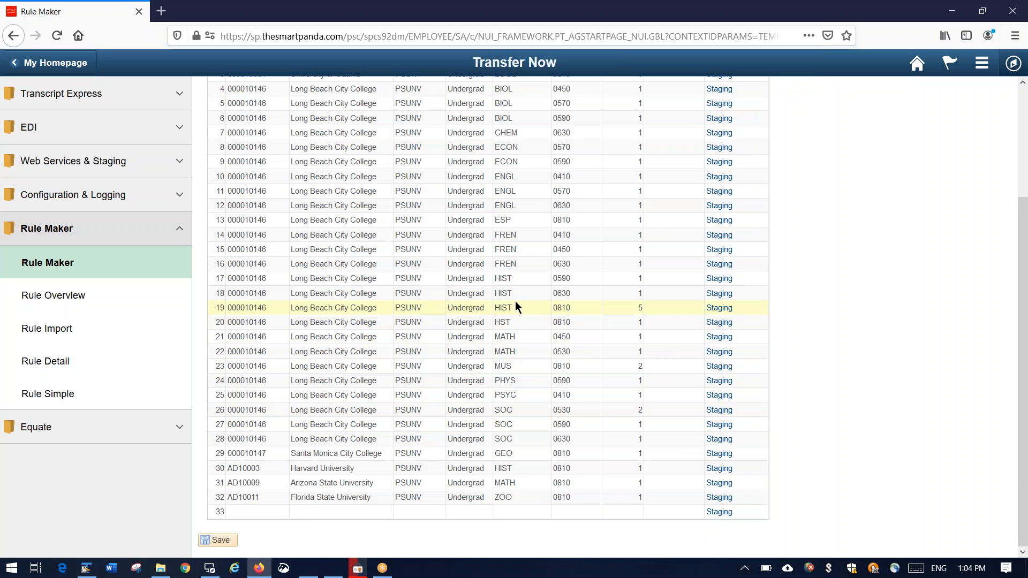
click(720, 308)
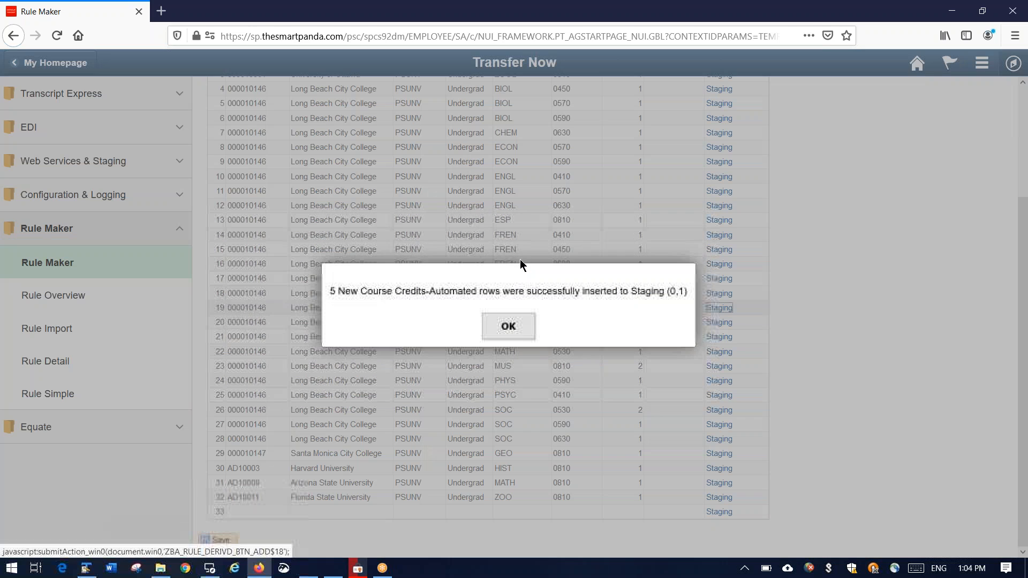
click(521, 324)
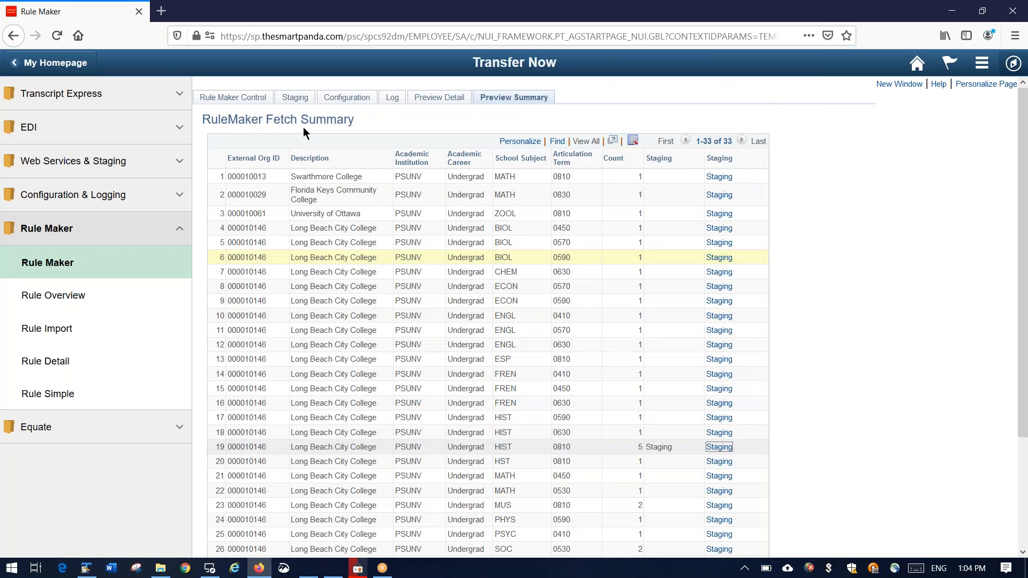
click(296, 97)
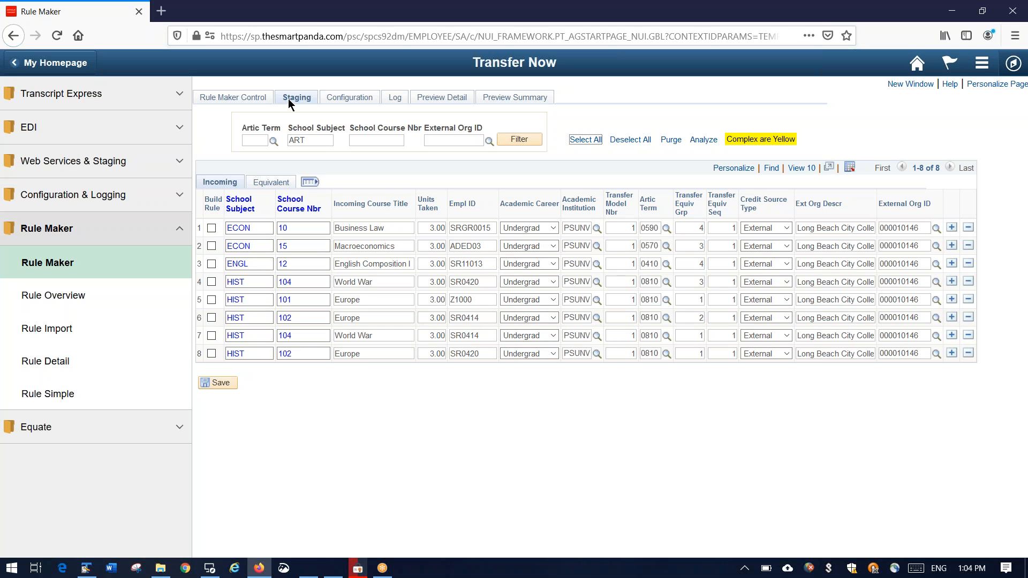
Compare the staged rows' incoming and equivalent details, and view the student's transfer course details behind the HIST 102 credit in row 6.
click(282, 183)
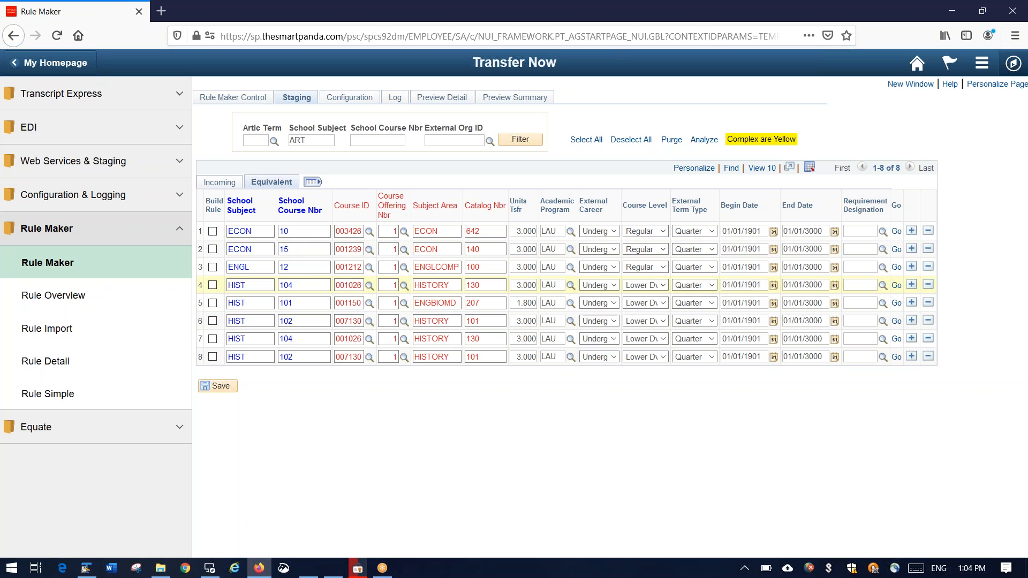
click(220, 185)
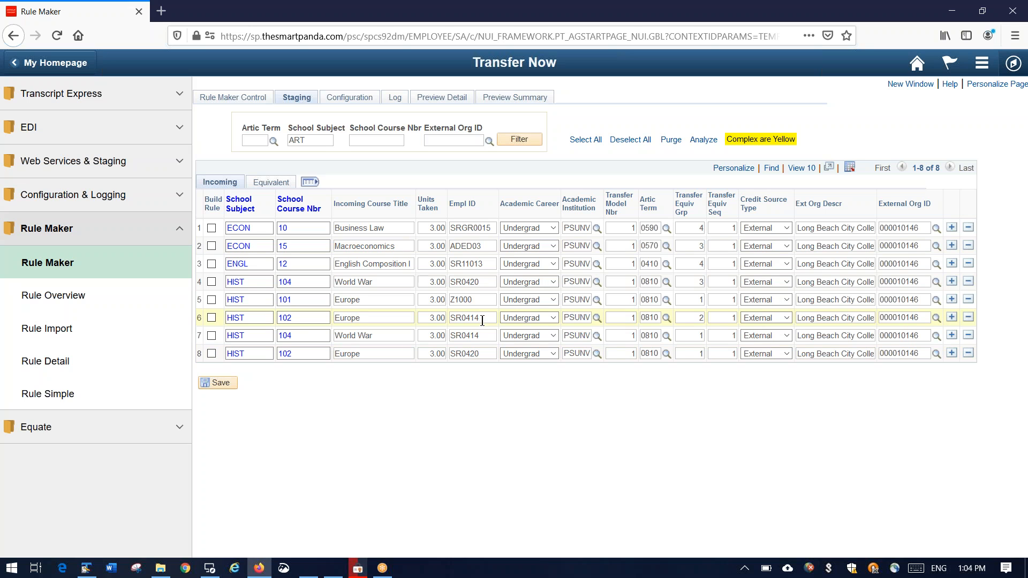
click(271, 183)
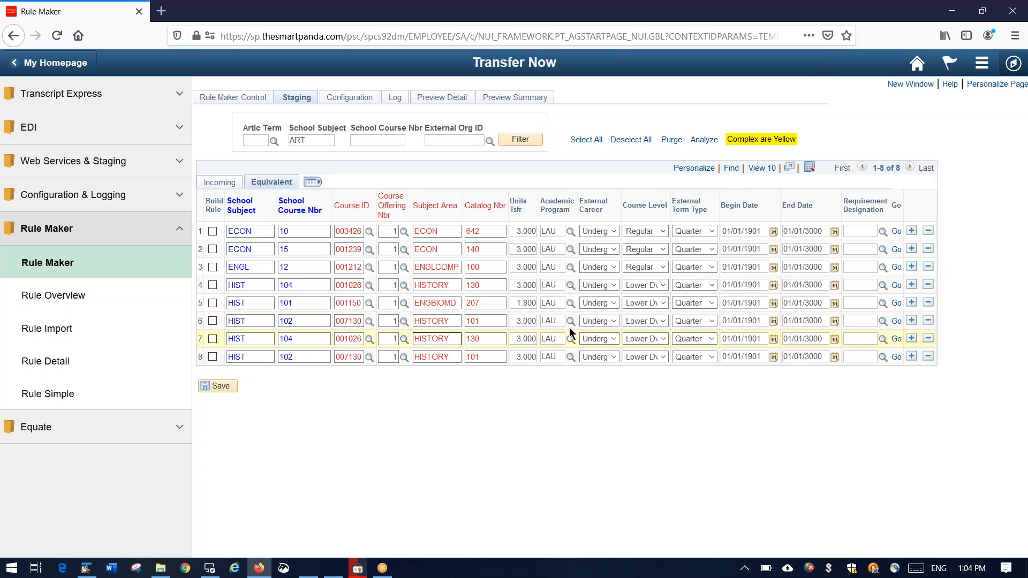
click(898, 321)
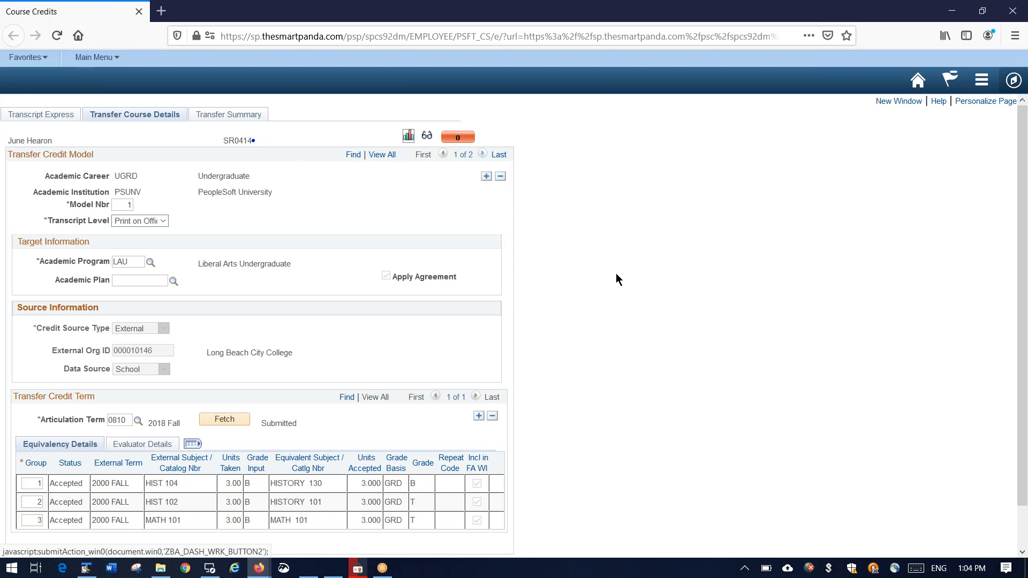
click(1007, 21)
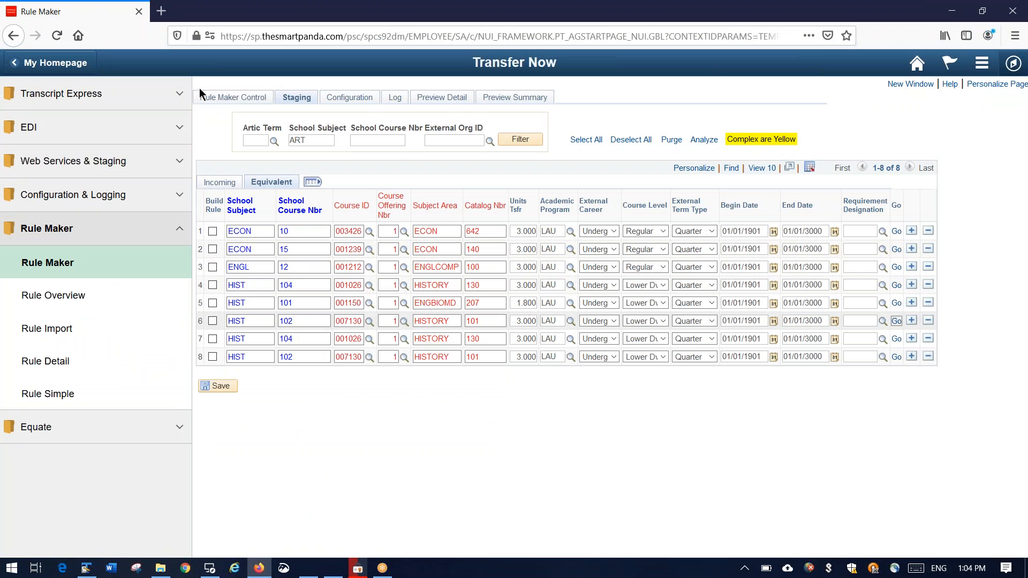
Check the transfer rule creation details, then flag the staged ECON 10 Business Law row for Build Rule and save.
click(235, 98)
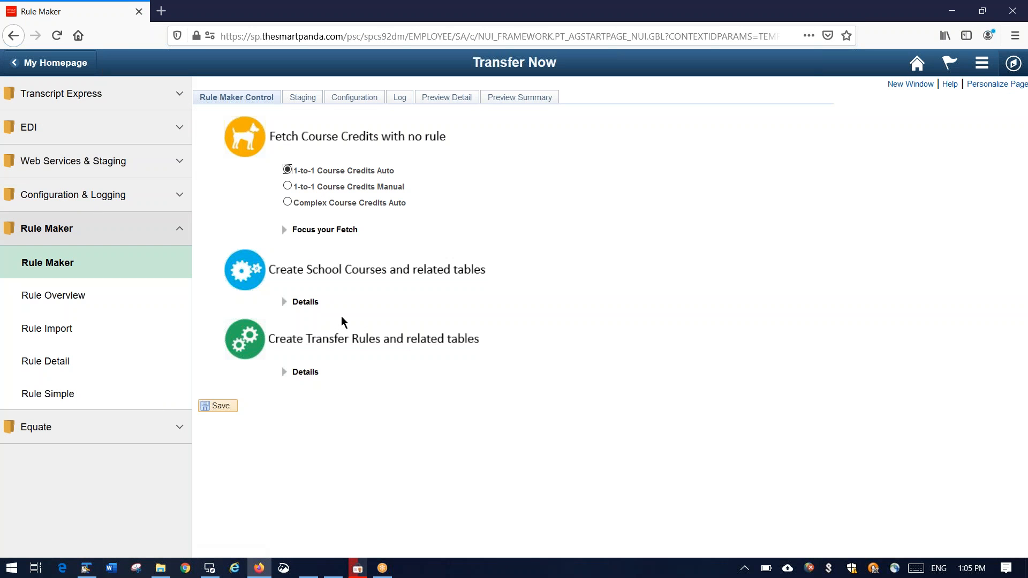
click(285, 374)
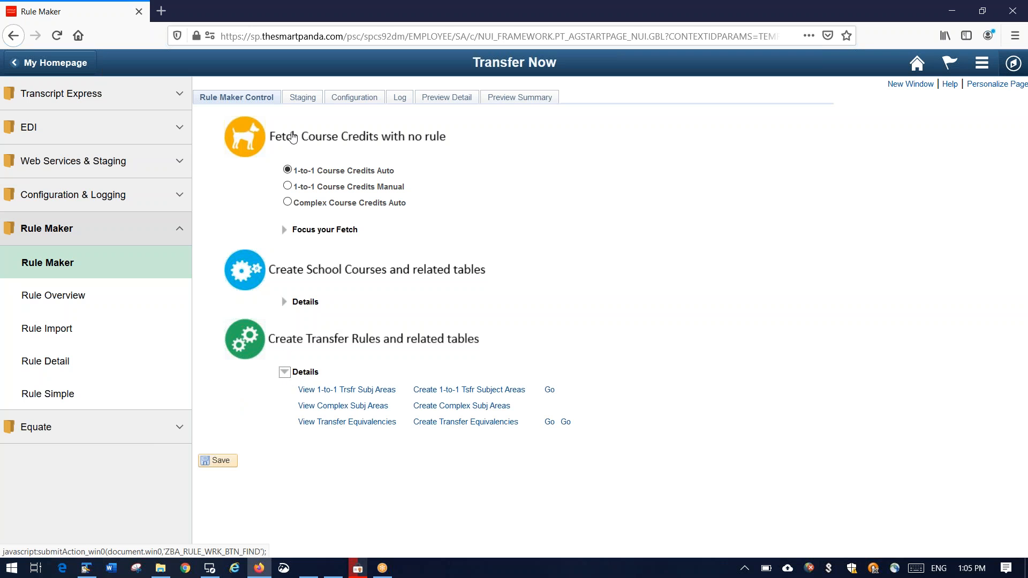
click(300, 99)
click(212, 228)
click(221, 383)
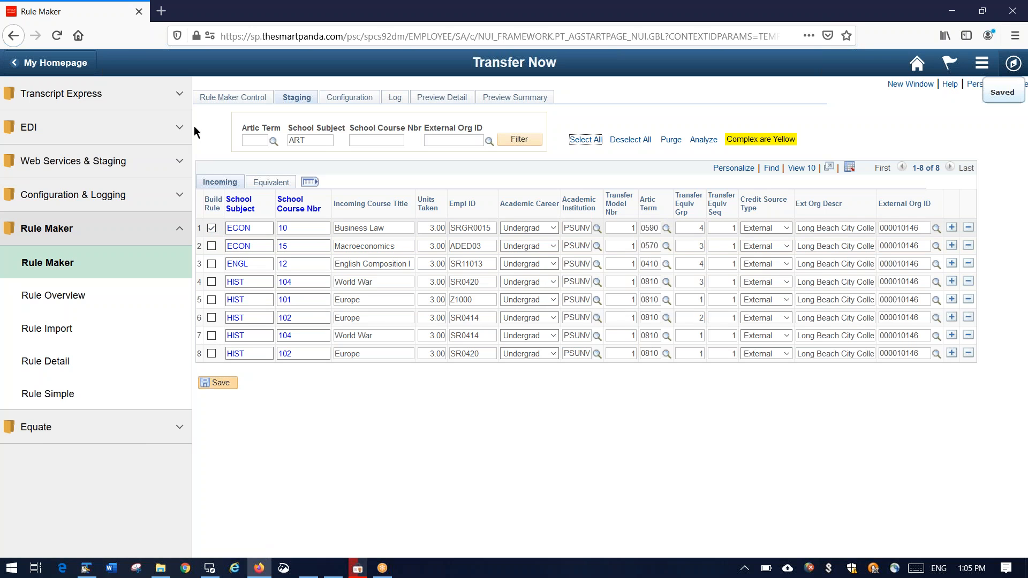
Create the school courses and related tables for the flagged row, and inspect the created TRNS external subject.
click(233, 97)
click(318, 272)
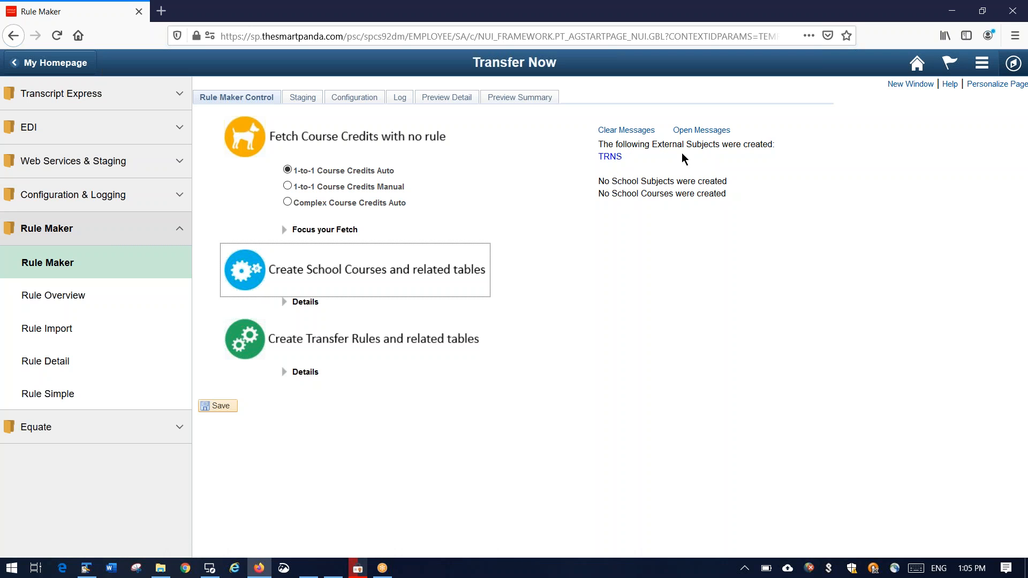
drag(636, 141, 733, 155)
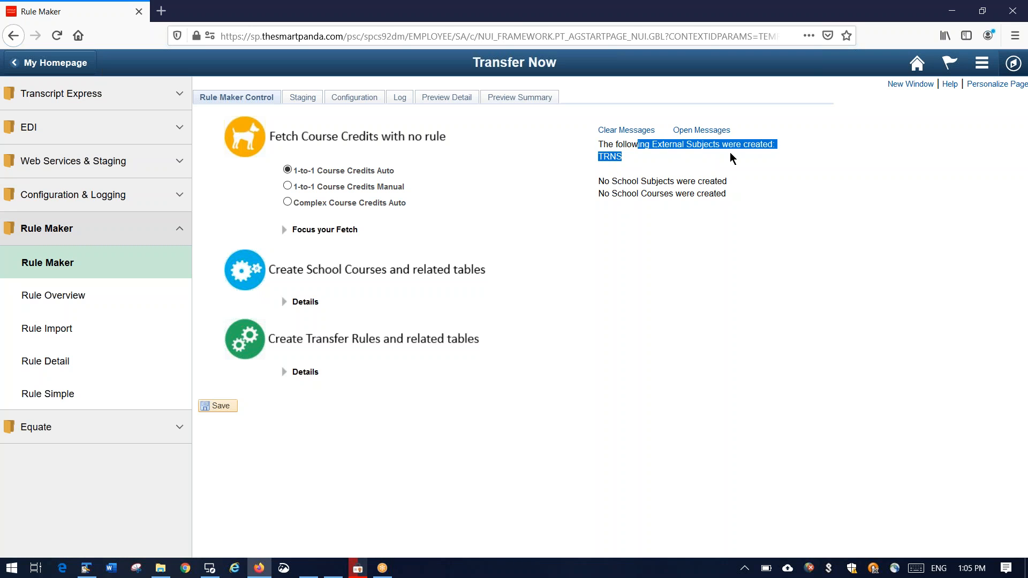
click(716, 177)
click(610, 156)
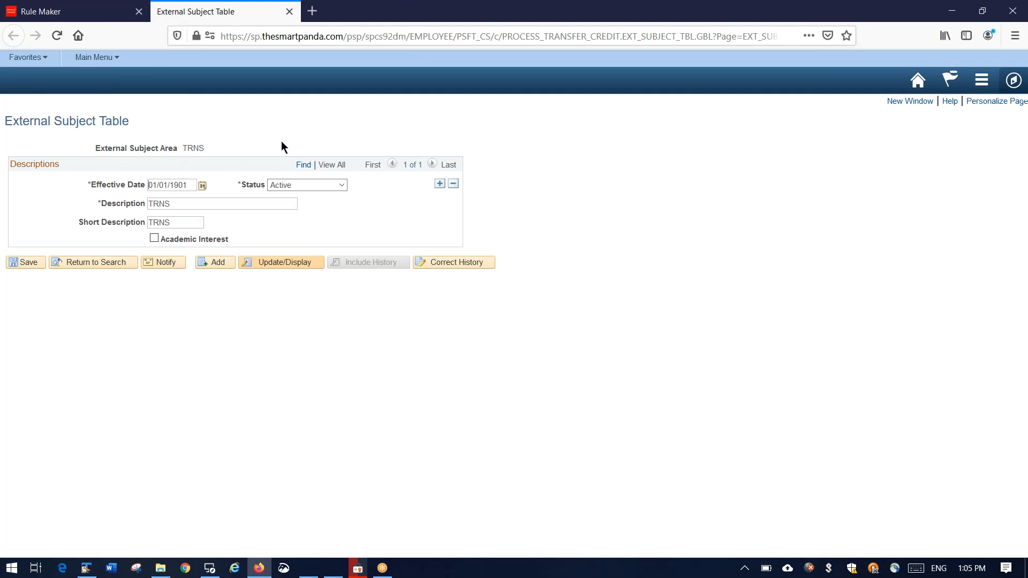
click(290, 12)
Create the transfer rules and related tables, and open the created ECON transfer subject area rule for review.
click(321, 338)
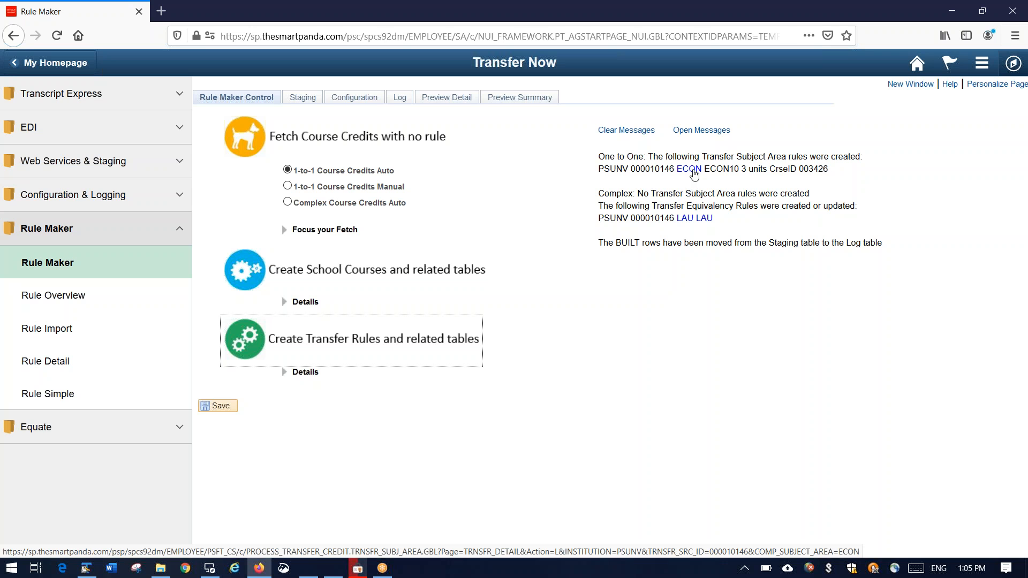
click(695, 170)
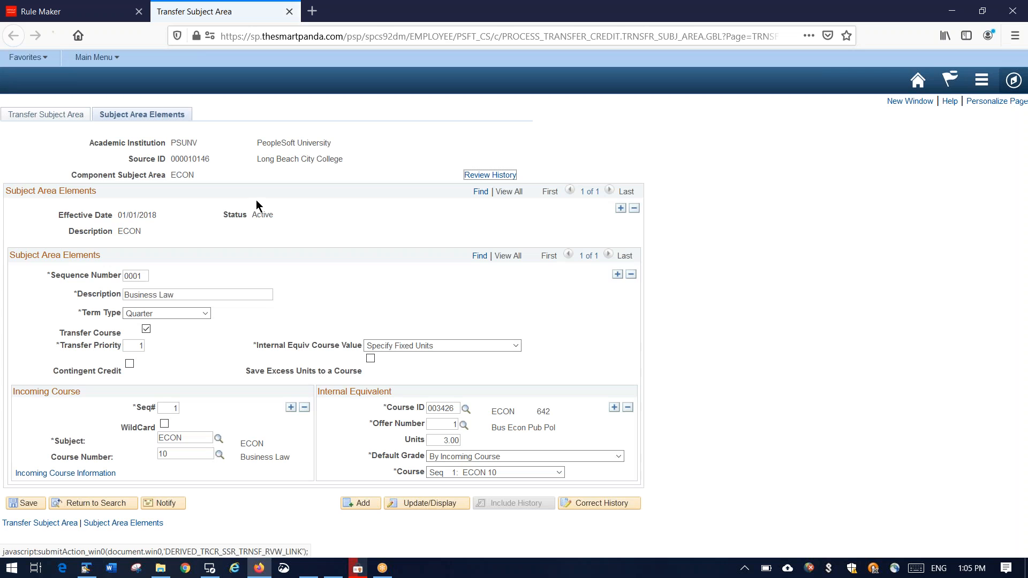
Close the reviewed ECON transfer subject area rule and view the Rule Import control page.
click(289, 11)
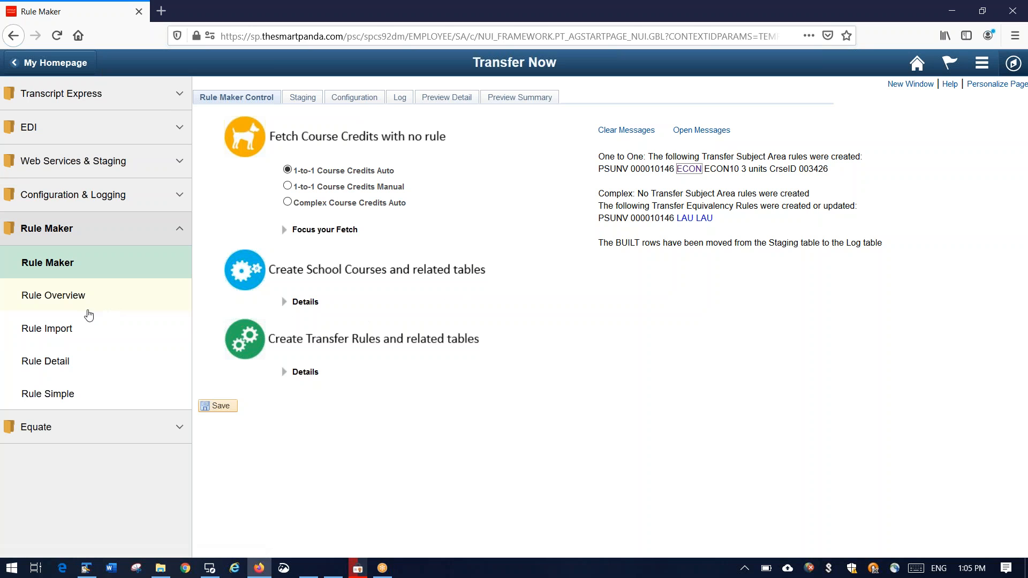
click(82, 334)
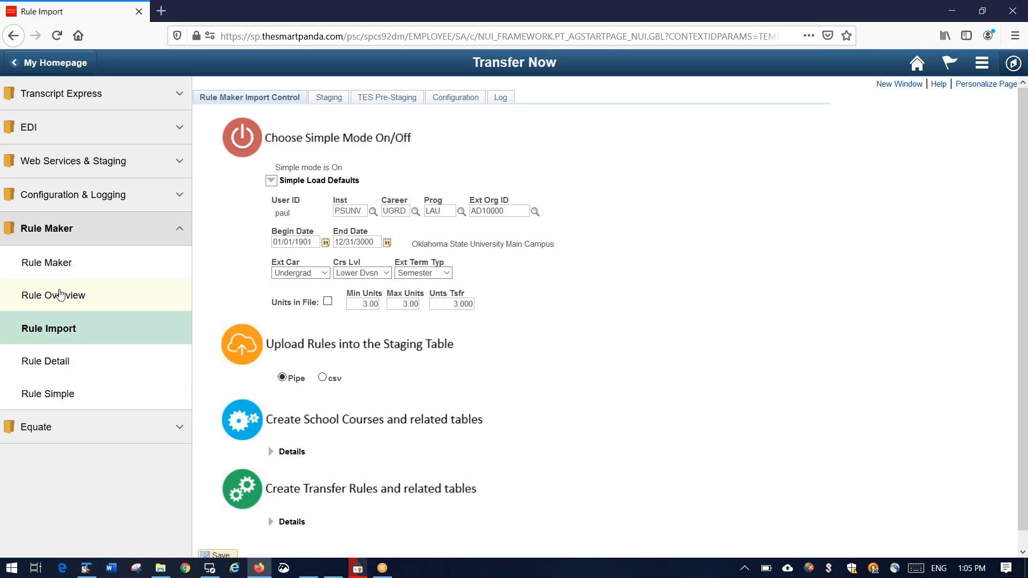
Search for all schools in Rule Detail and open the PSUNV rules for Fresno City College.
click(74, 368)
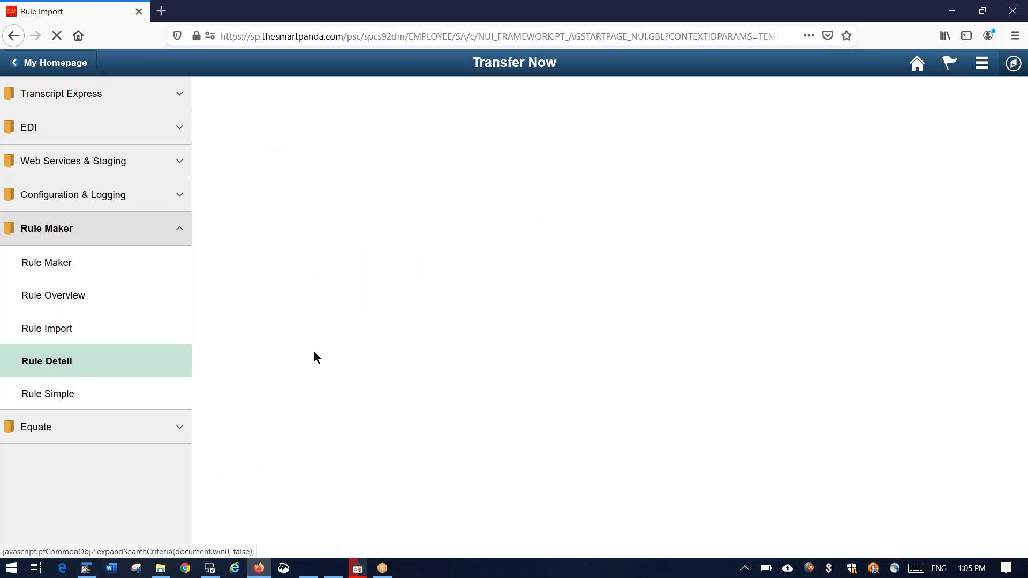
click(221, 268)
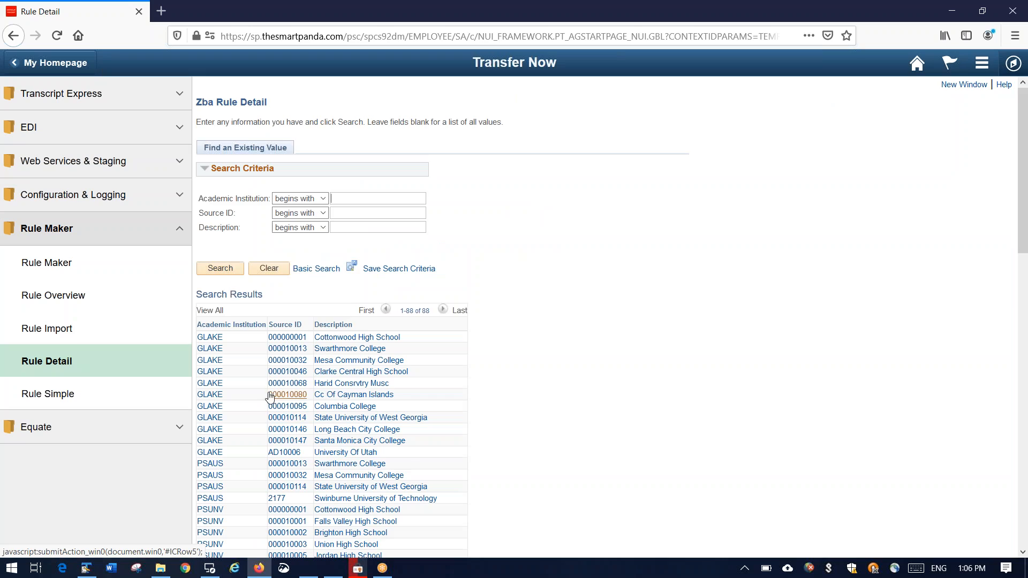
scroll(272, 394, down, 4)
scroll(284, 378, down, 7)
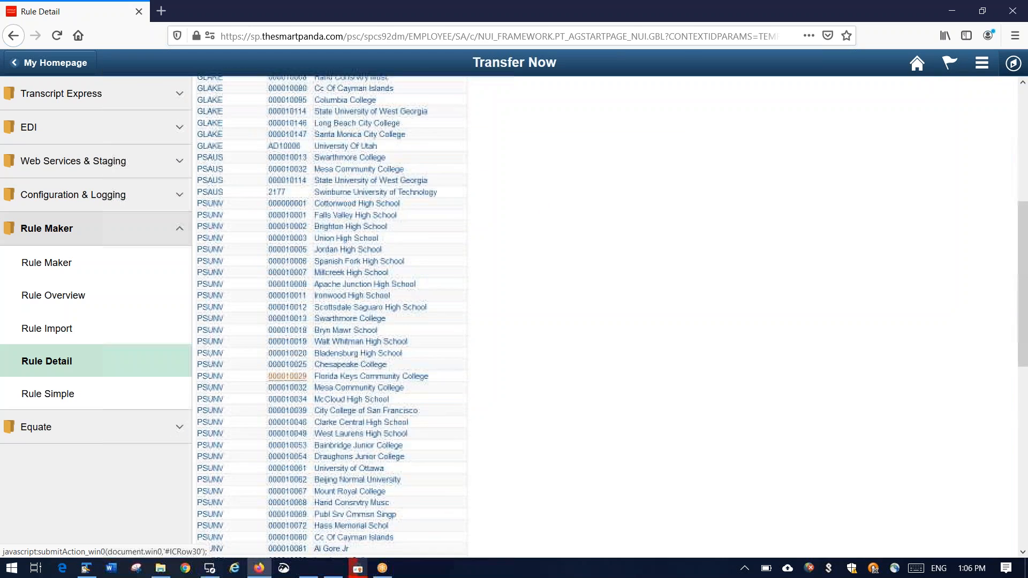
scroll(284, 378, down, 1)
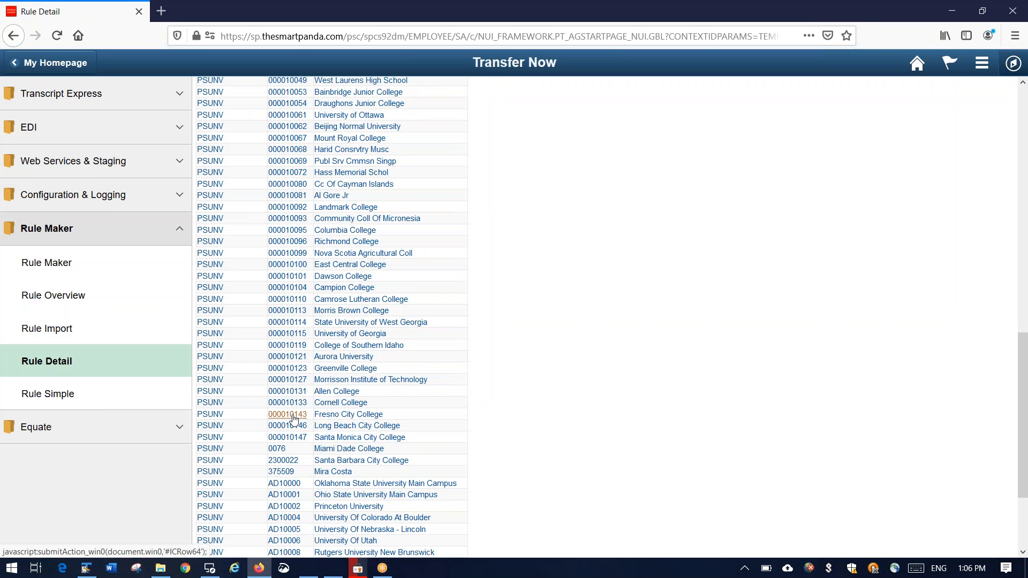
click(293, 415)
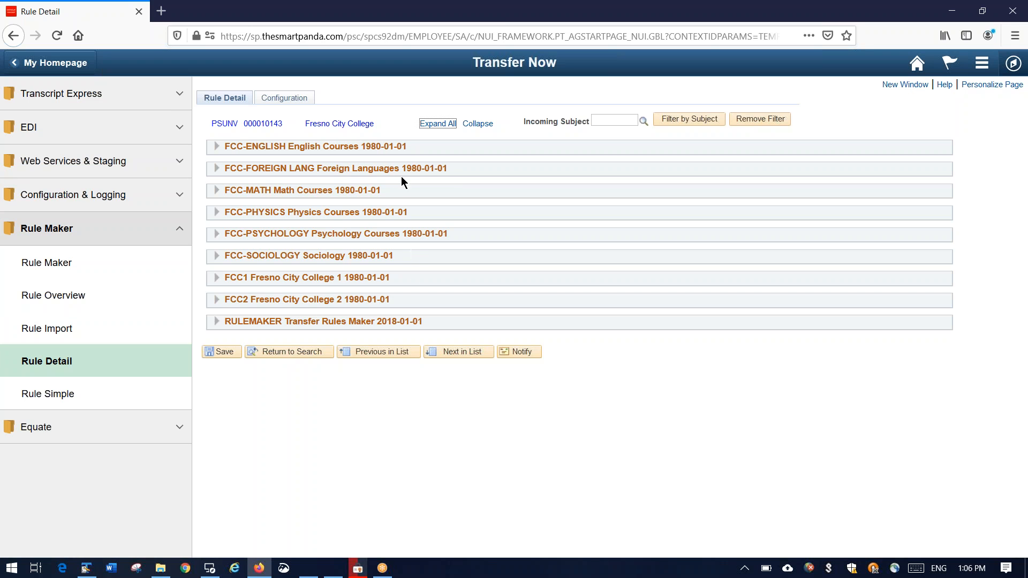
Expand all of the school's rule groups, then collapse the English Courses and Foreign Languages groups.
click(438, 124)
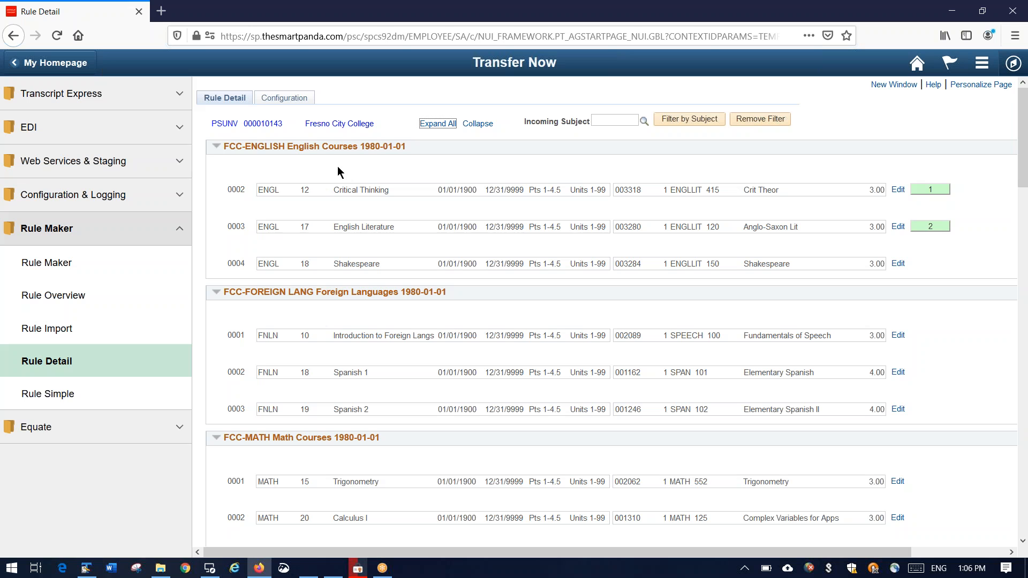
click(216, 147)
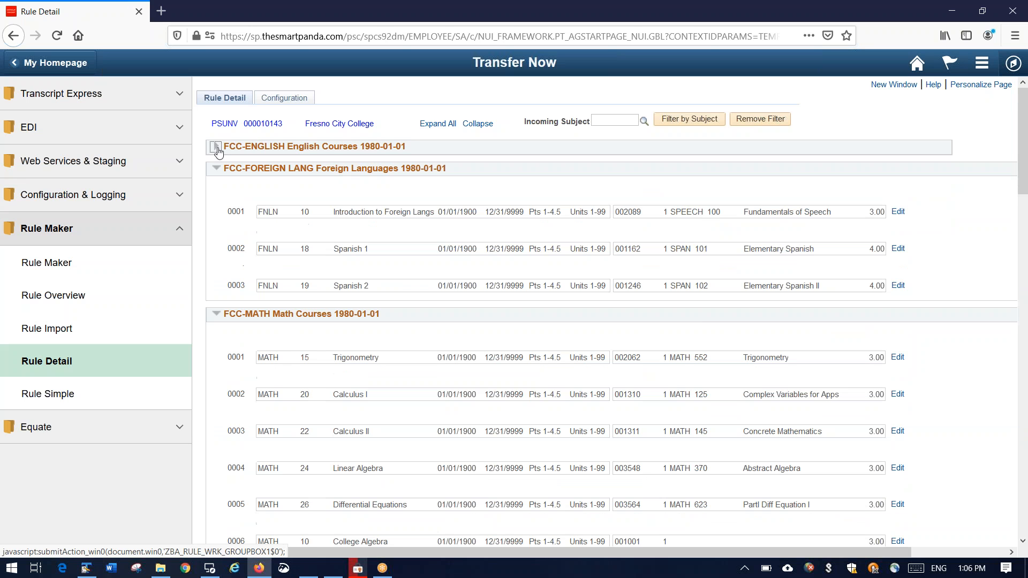
click(216, 170)
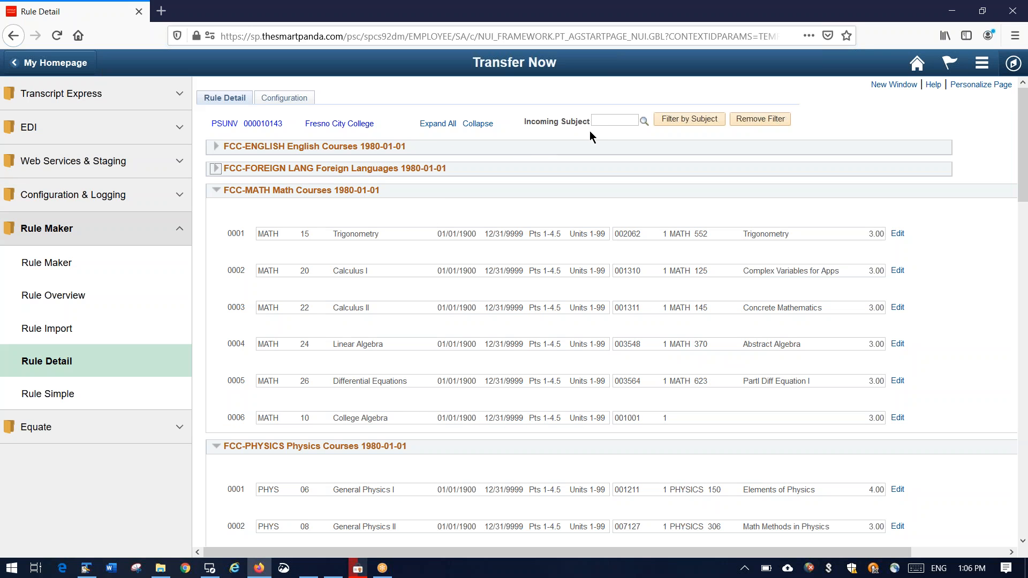
Filter the rules by incoming subject MATH to examine them, then remove the filter.
key(Tab)
click(693, 120)
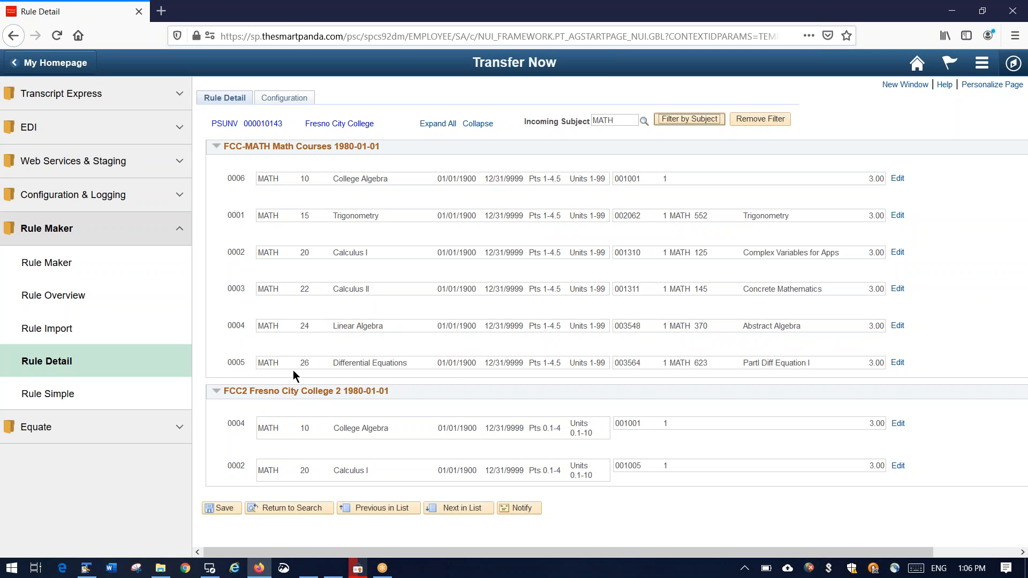
click(748, 120)
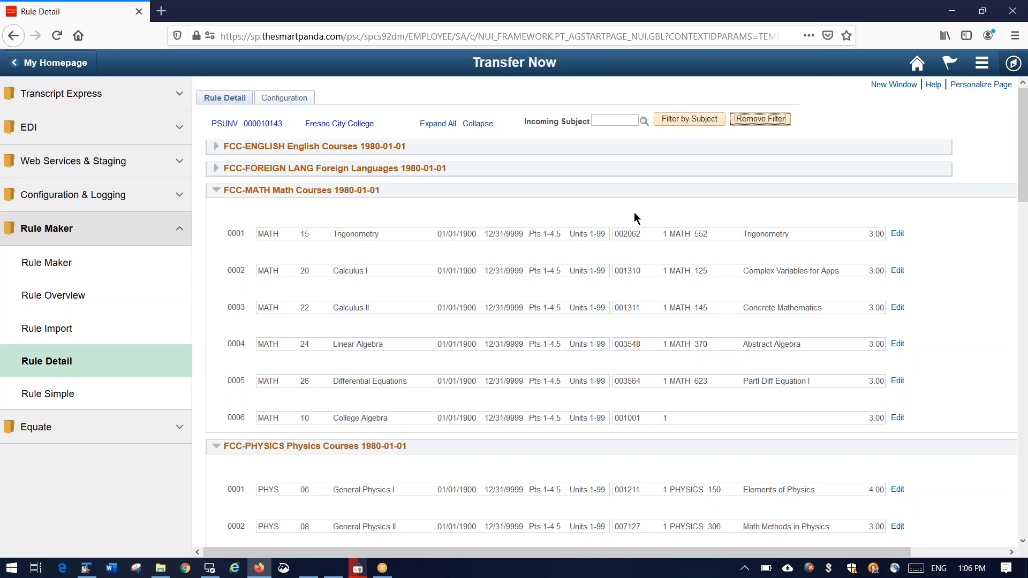
Check the show/hide field options for the rule display, then return to the rules and expand all groups.
click(284, 98)
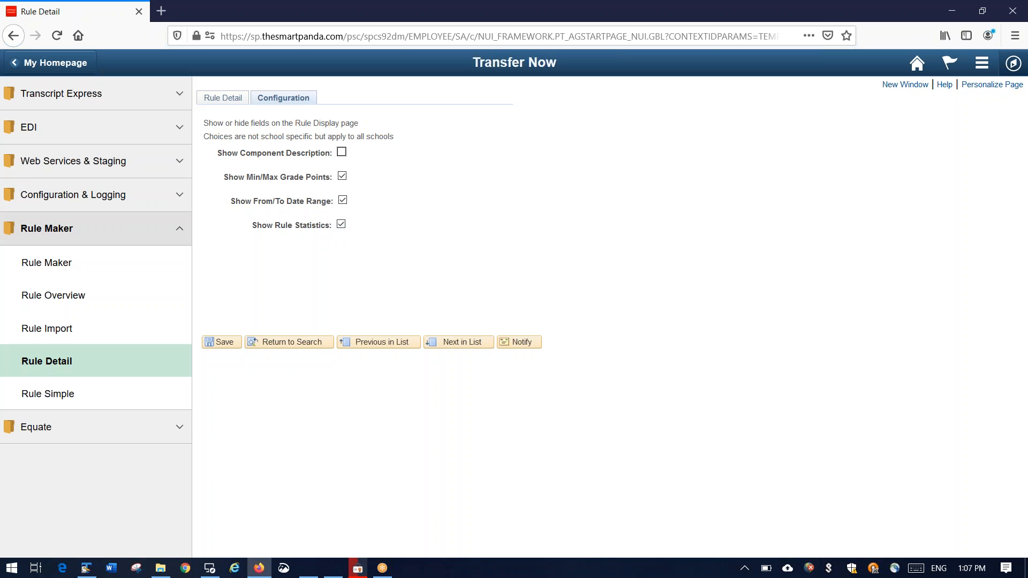
click(224, 98)
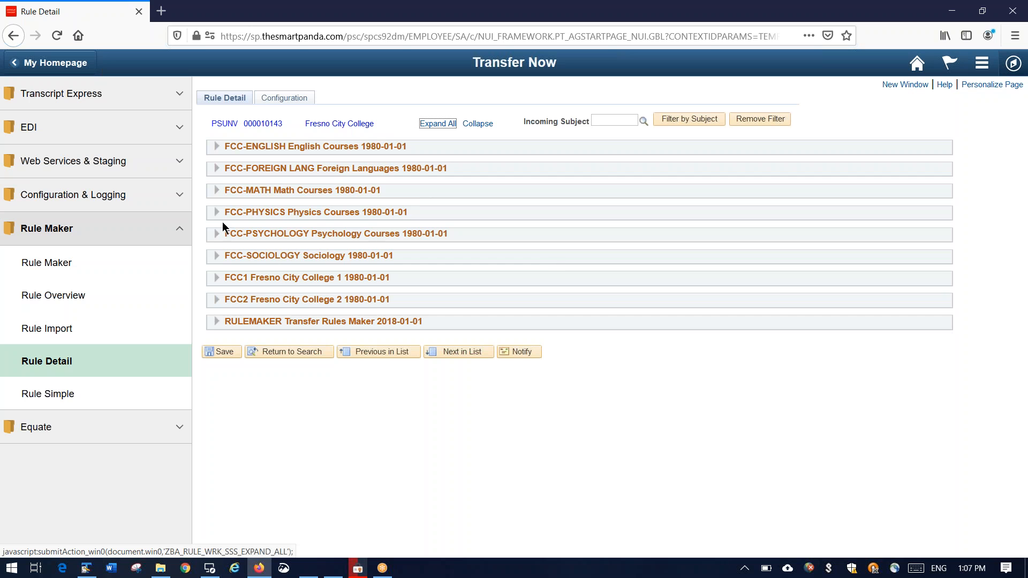
click(426, 124)
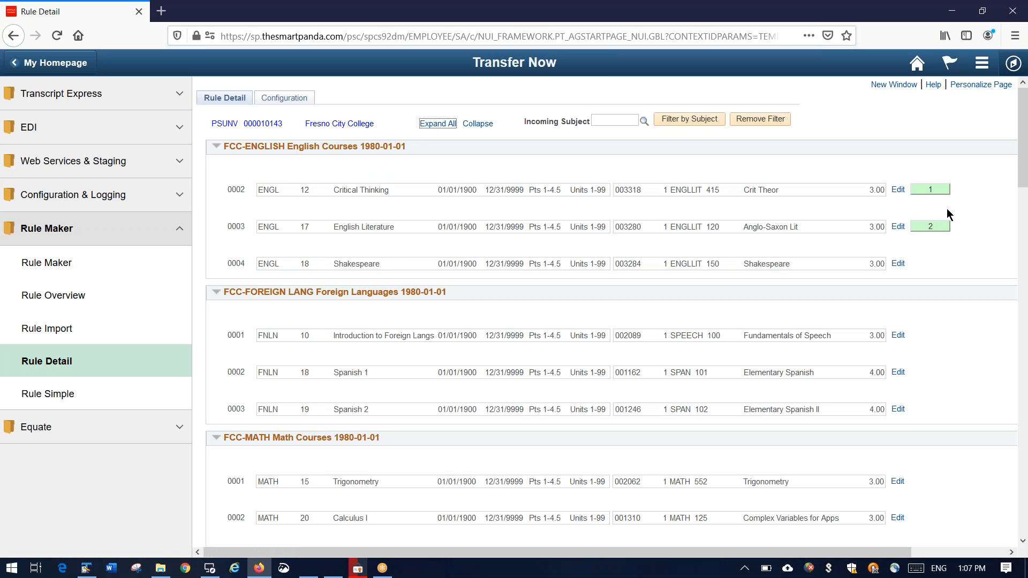
Examine the rule statistics and view the accepted transfer credit behind the ENGL 12 Critical Thinking rule.
drag(887, 553, 985, 553)
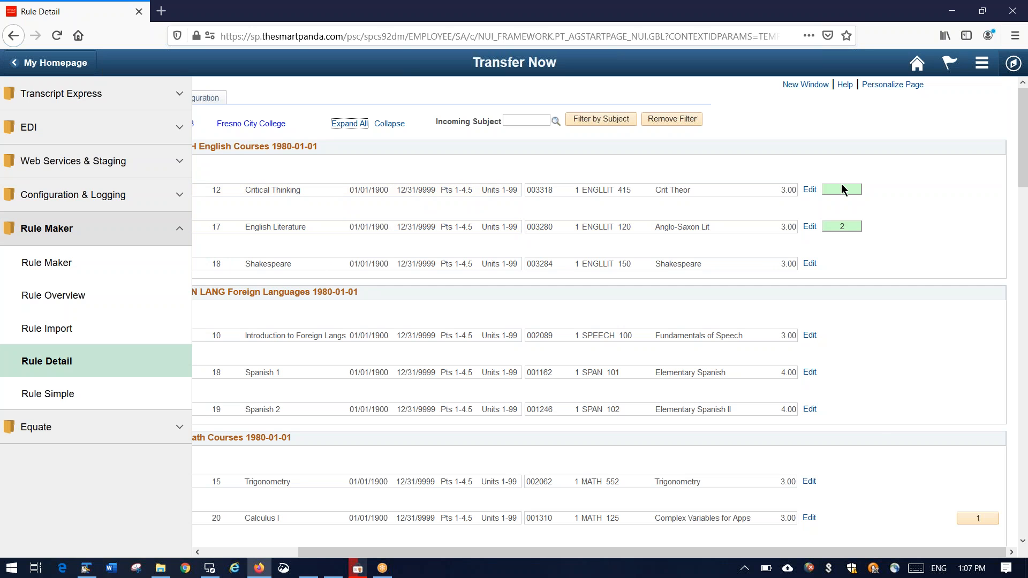
mouse_move(1022, 137)
mouse_down()
mouse_move(1022, 486)
mouse_move(1024, 140)
mouse_up()
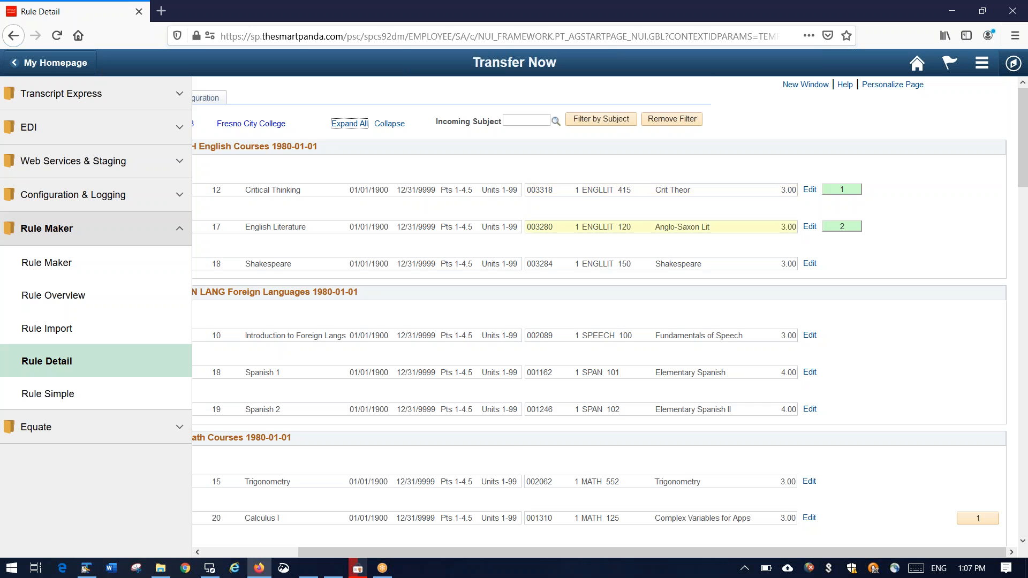
drag(532, 554, 503, 550)
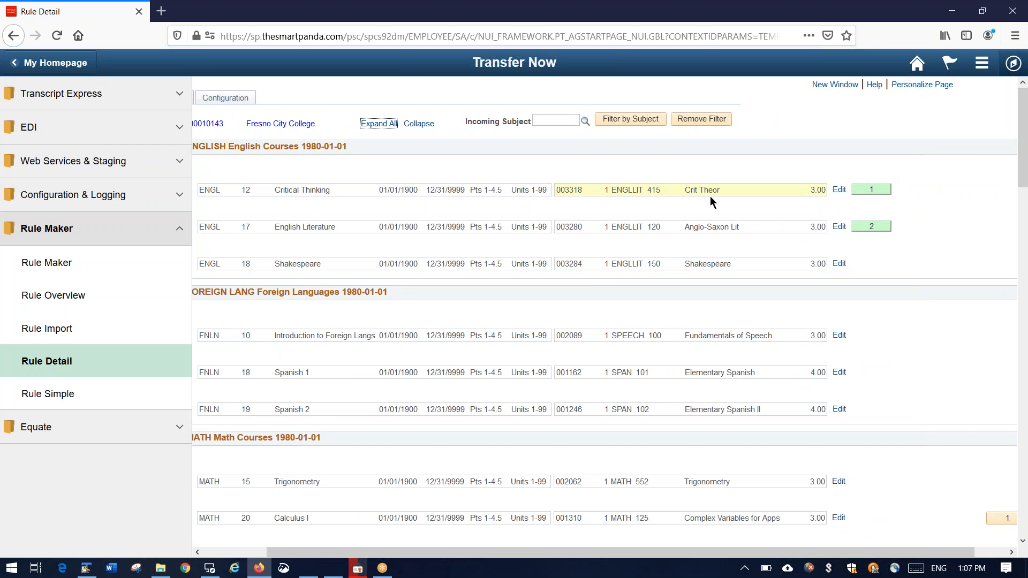
click(871, 191)
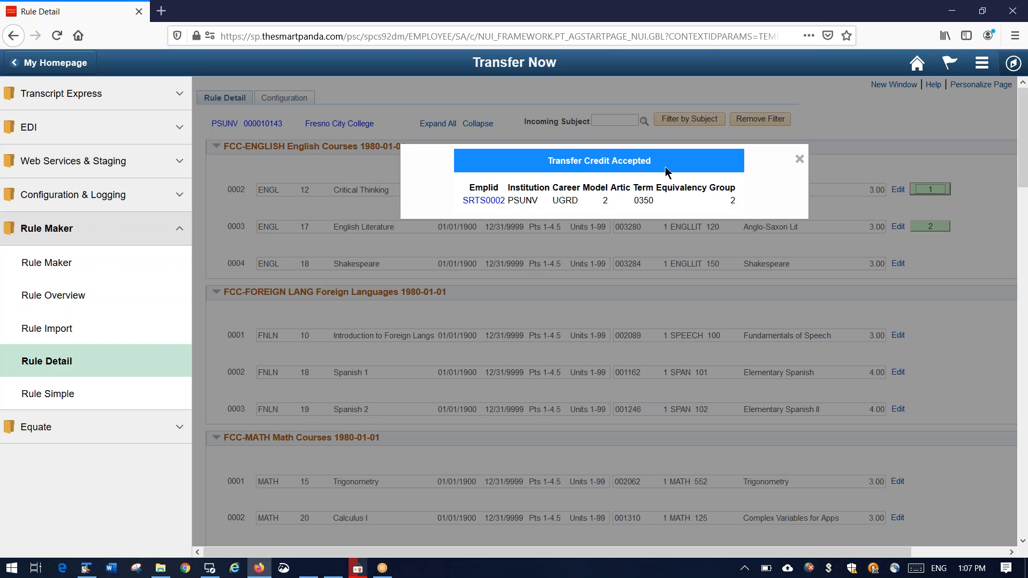
click(799, 159)
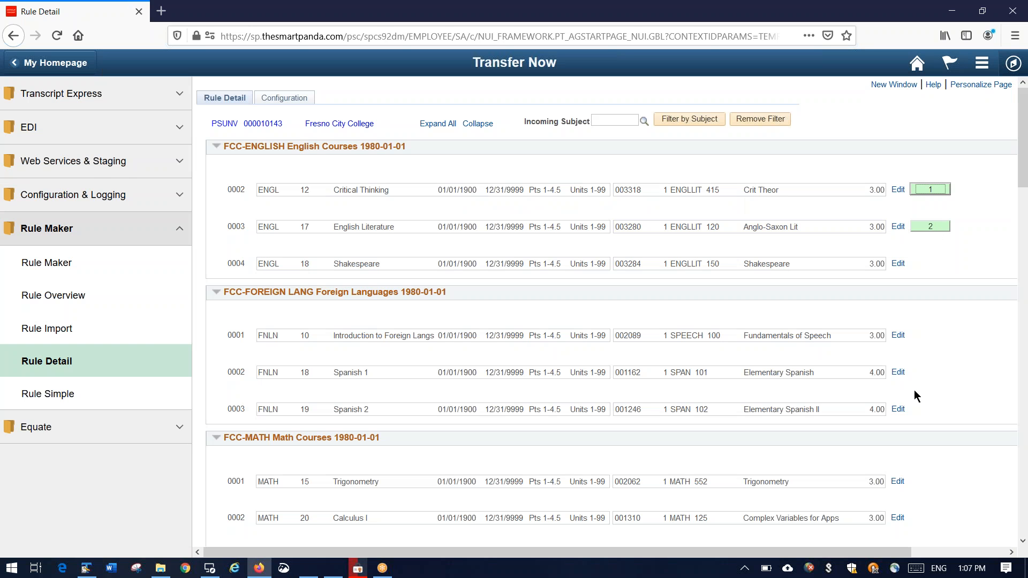
View the differently awarded credit for the MATH 20 Calculus I rule and inspect that student's transfer course details.
drag(892, 552, 970, 553)
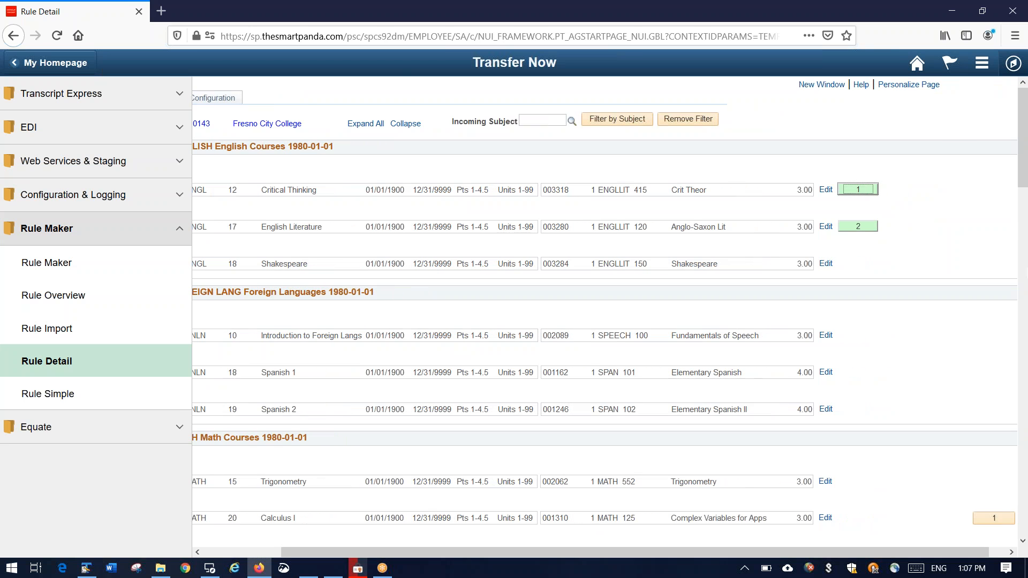
drag(1025, 180, 1018, 236)
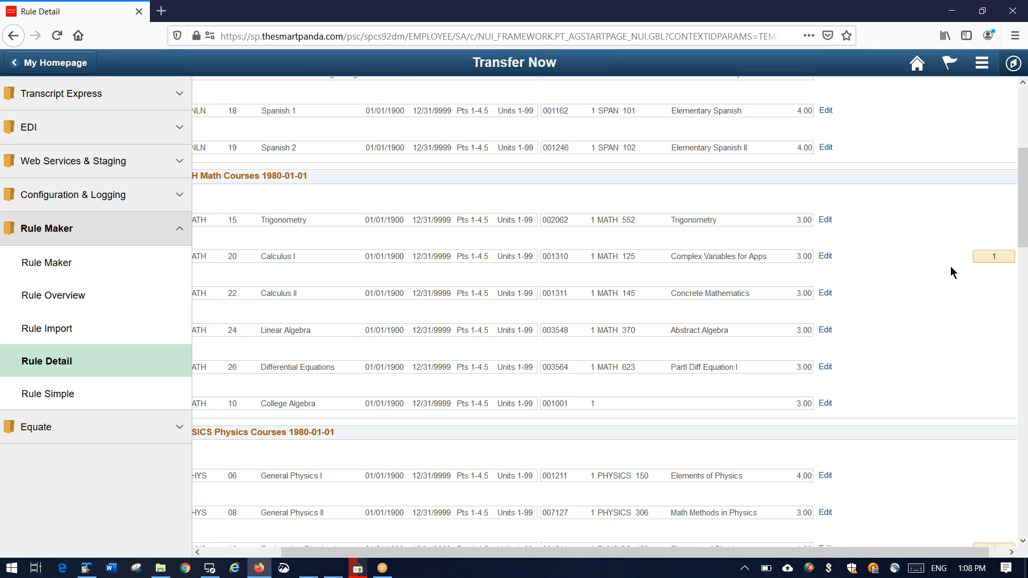
click(992, 256)
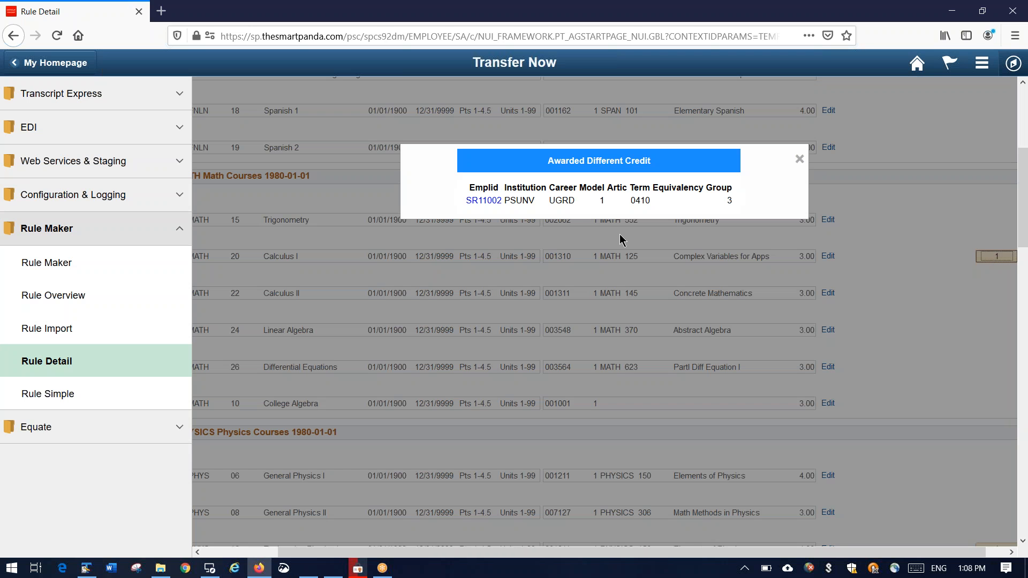
click(487, 201)
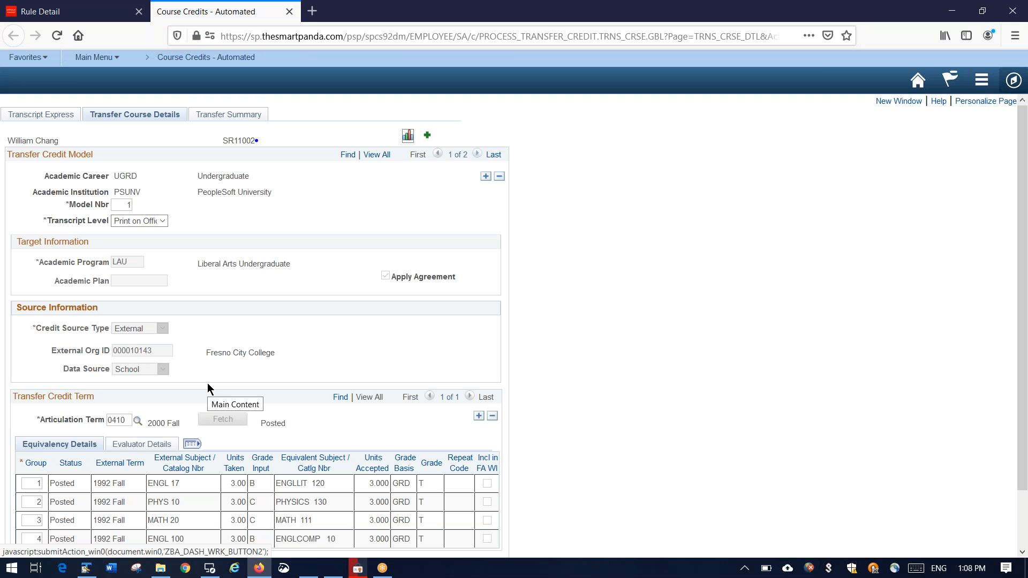
scroll(208, 388, down, 1)
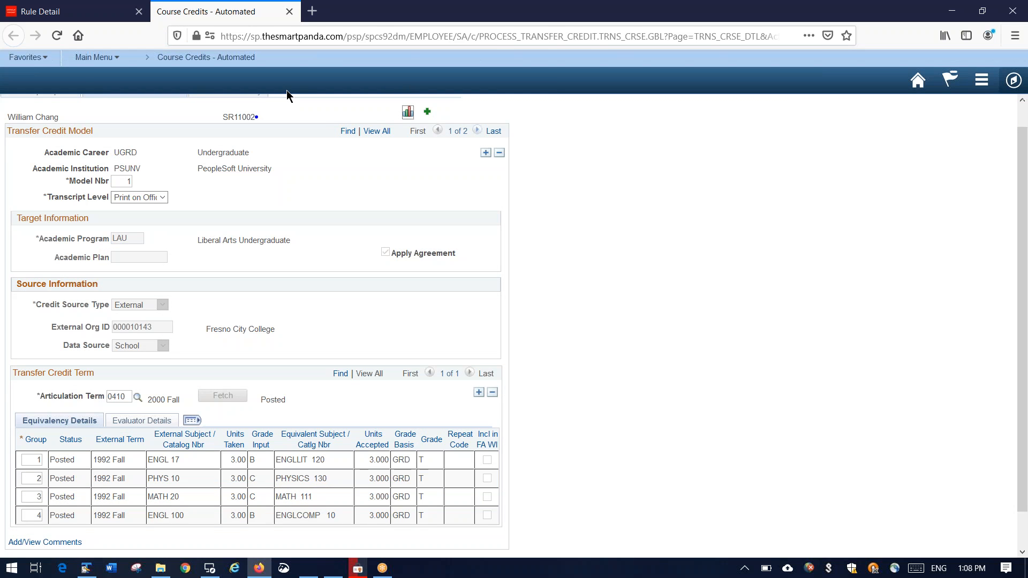
click(291, 10)
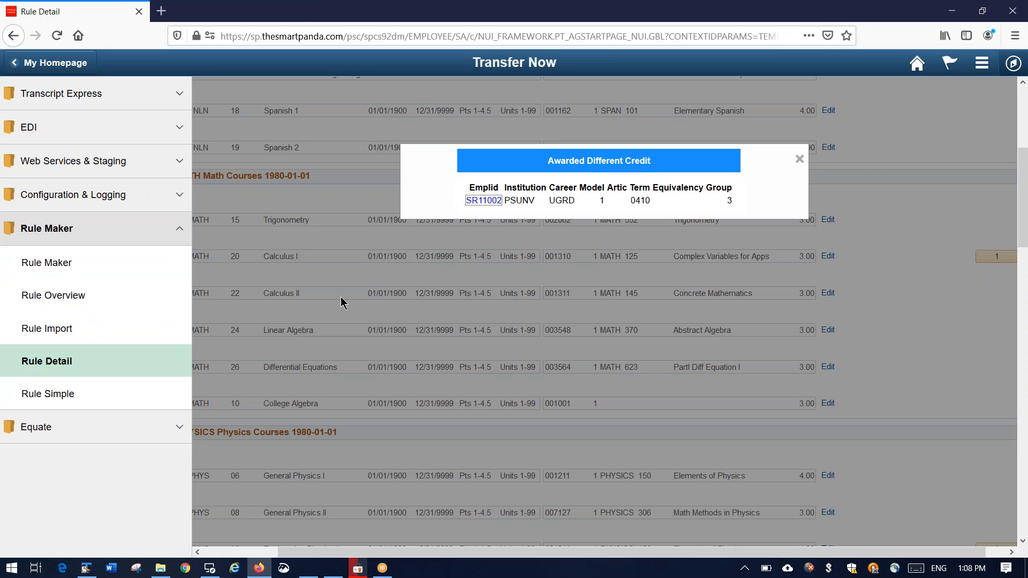
click(797, 158)
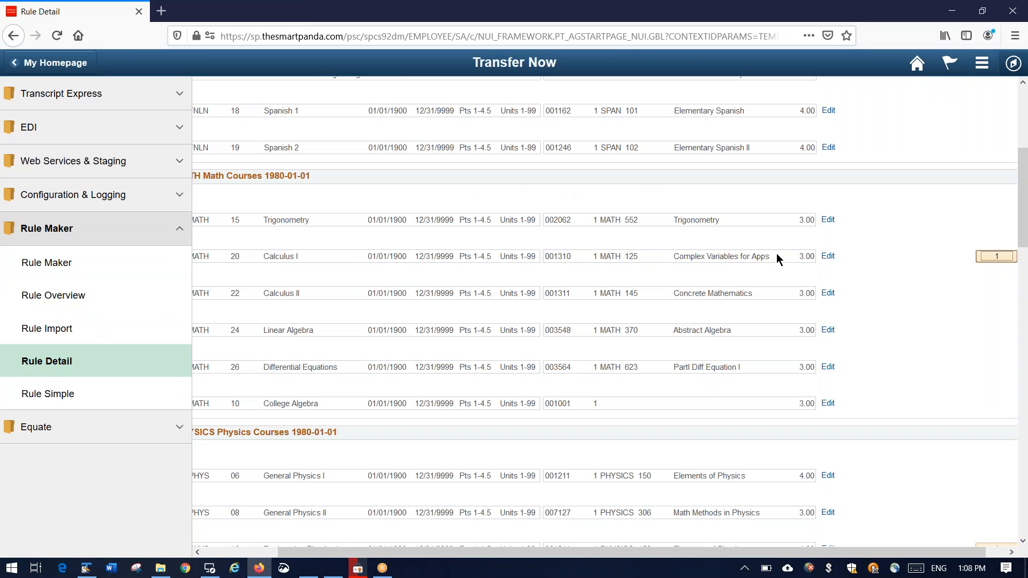
View the unawarded transfer credit for the ENGL 10 Reading and Composition rule under Fresno City College 2.
drag(1024, 210, 1026, 461)
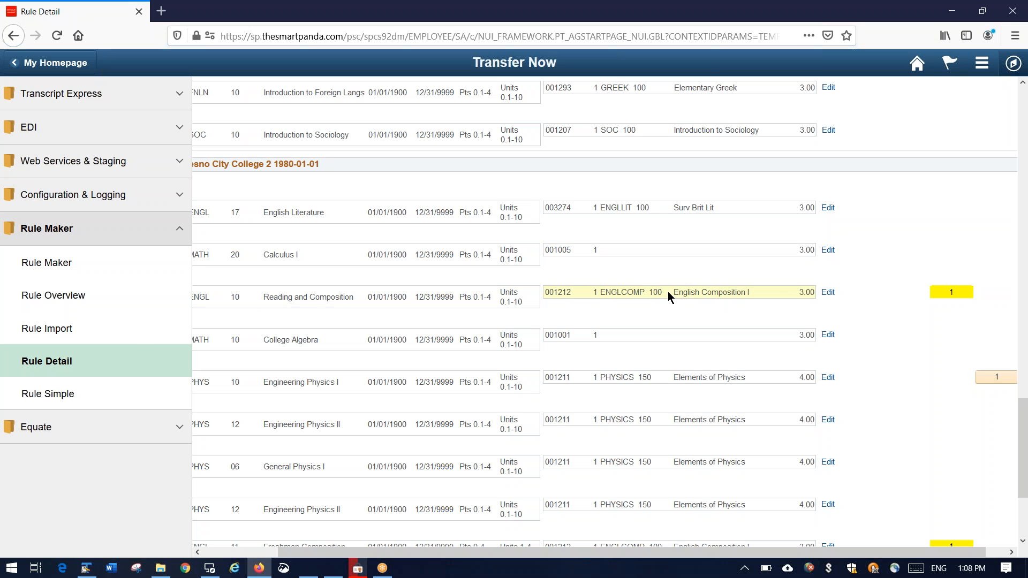
click(952, 293)
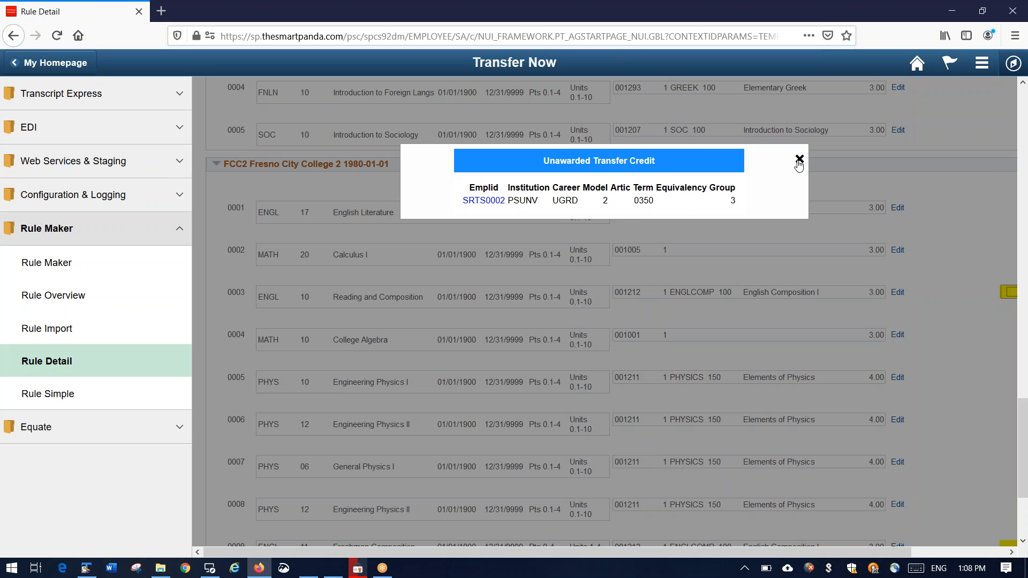
click(799, 160)
Open the ENGL 12 Critical Thinking rule's Transfer Subject Area page for editing, then close it.
drag(1027, 455, 1023, 199)
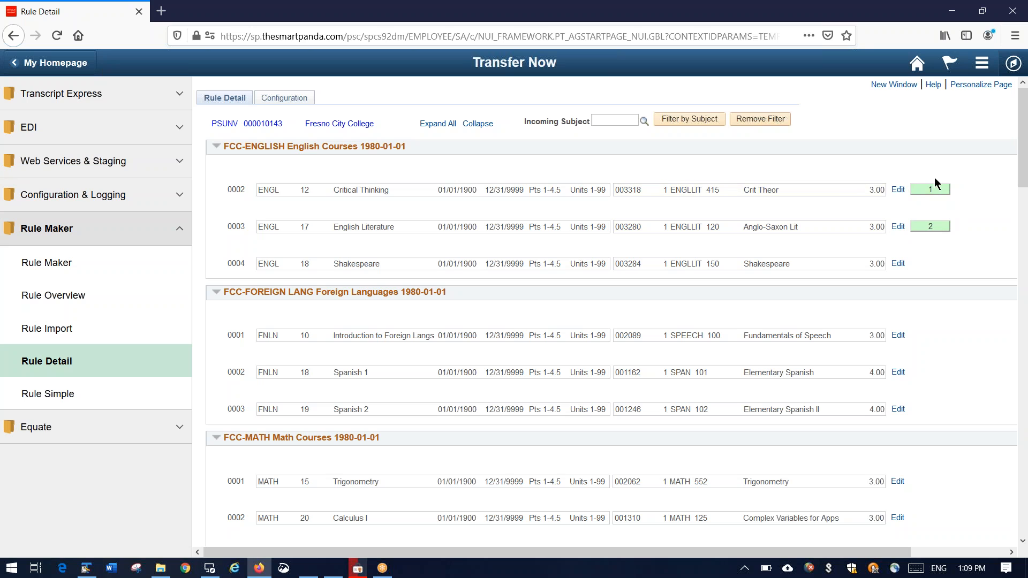
click(899, 190)
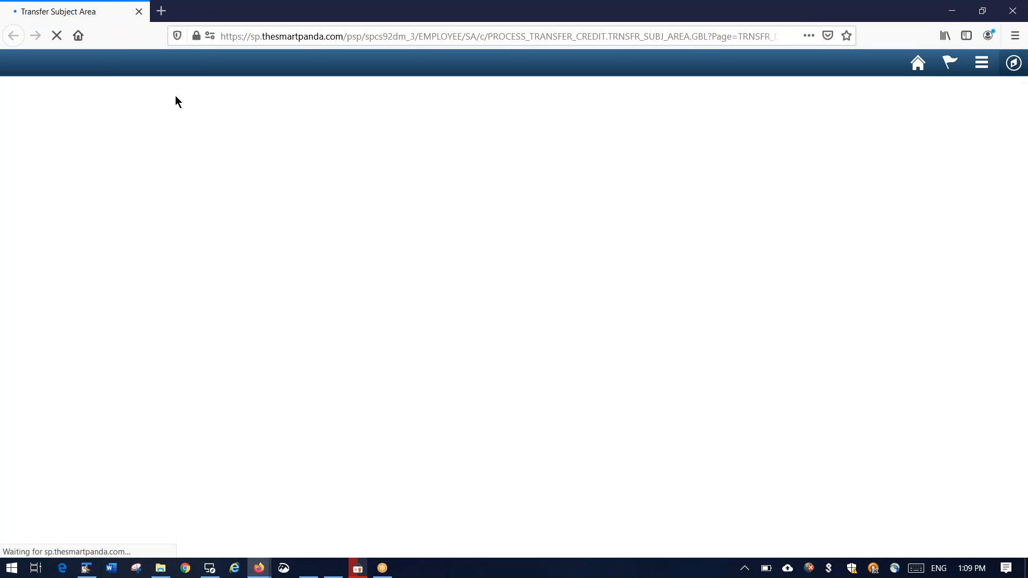
click(138, 12)
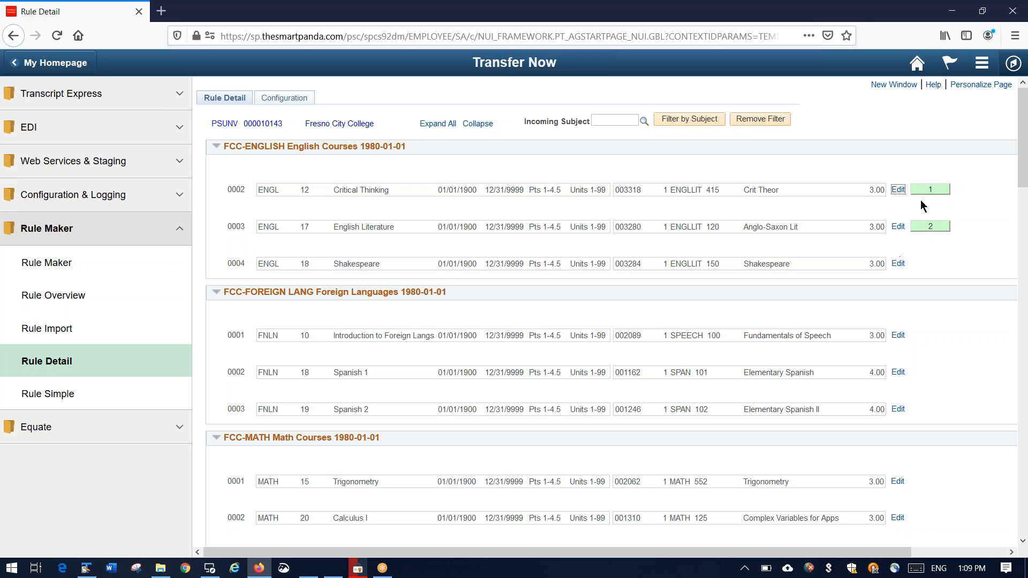
Recheck the rule display options, return to the Fresno City College rules, and list the Transcript Express pages.
click(303, 100)
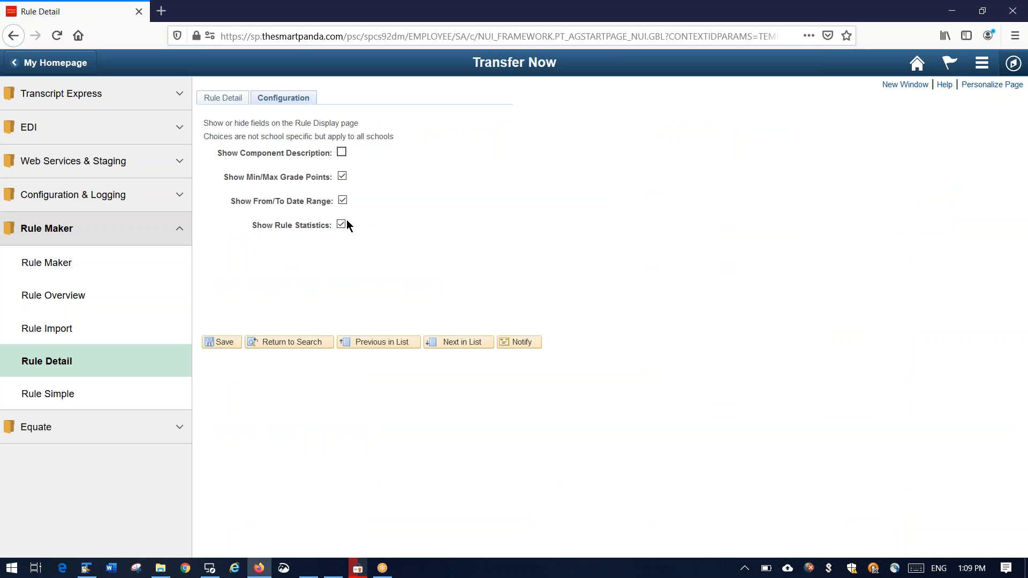
click(231, 99)
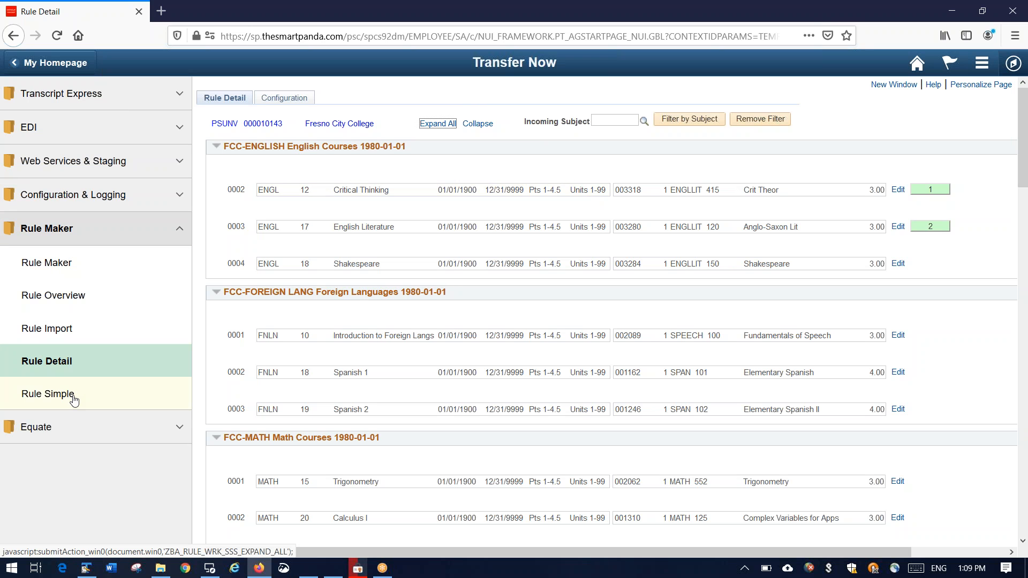
click(72, 93)
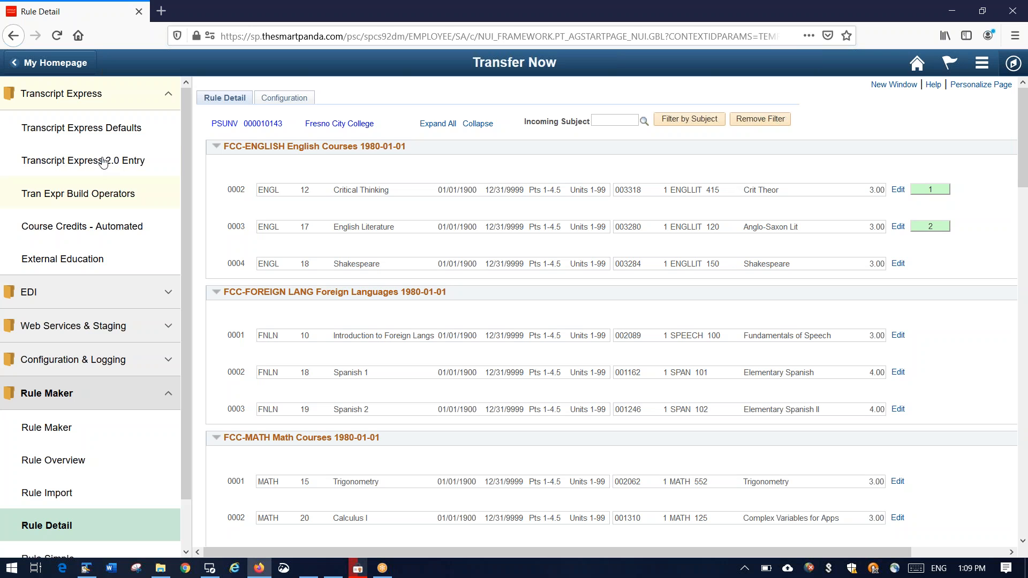
Open Course Credits - Automated and search for the student's transfer credit record by student ID.
click(108, 231)
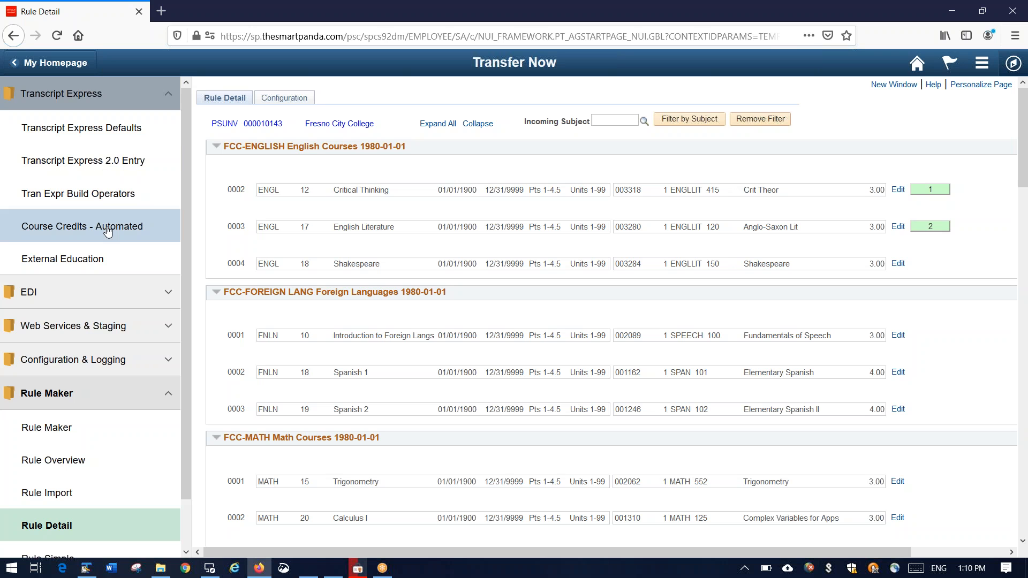
click(227, 323)
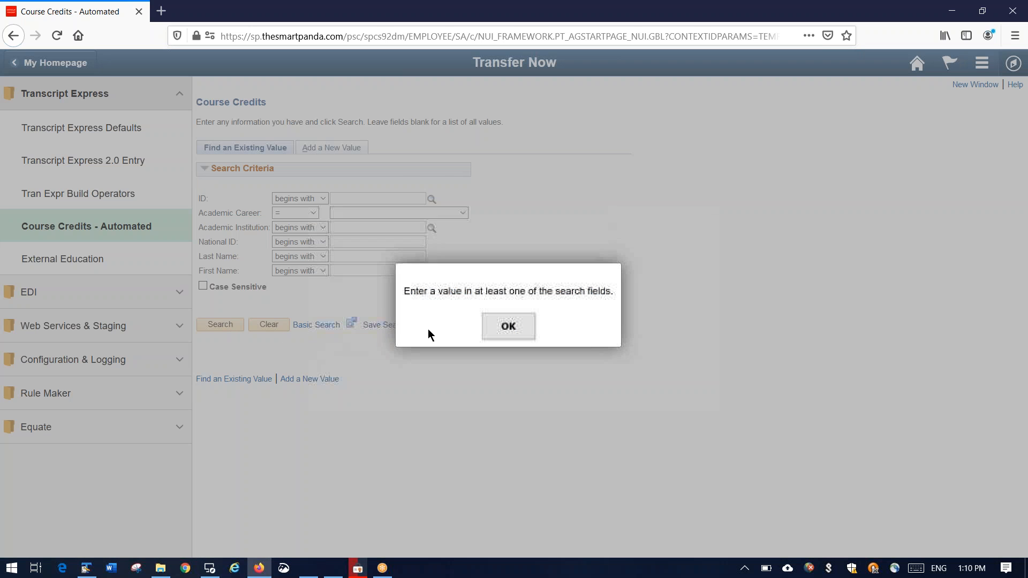
click(507, 325)
text(aa0001)
key(Return)
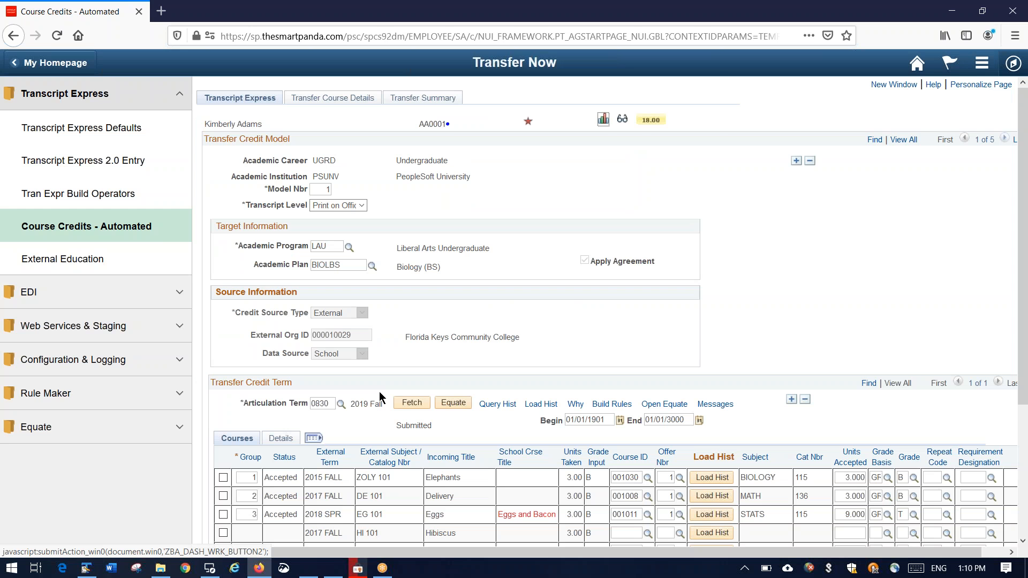
Select the MATH 102, SCI 500 and MATH 101 course rows and run the Why analysis on them.
scroll(429, 386, down, 3)
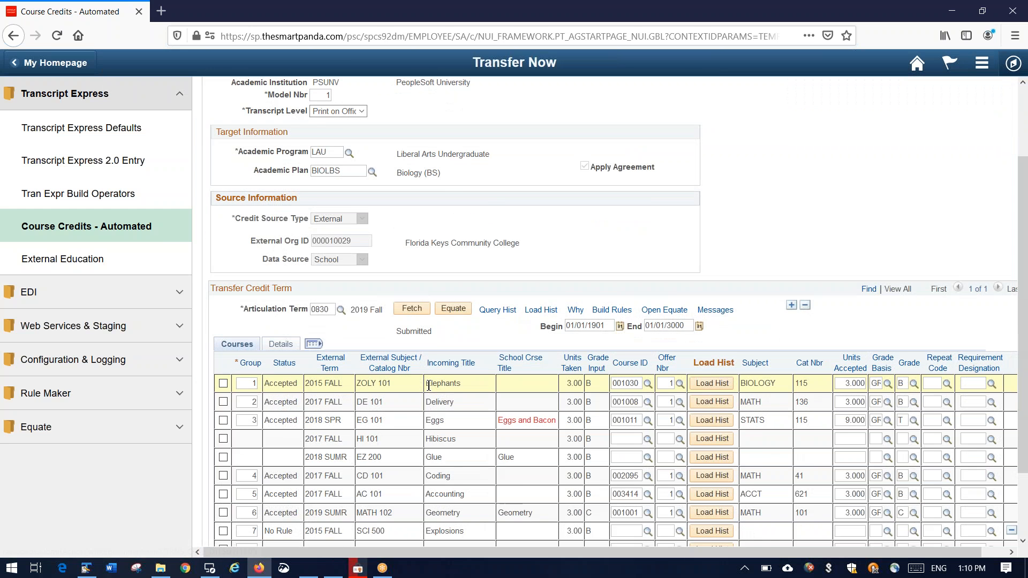
scroll(700, 345, down, 2)
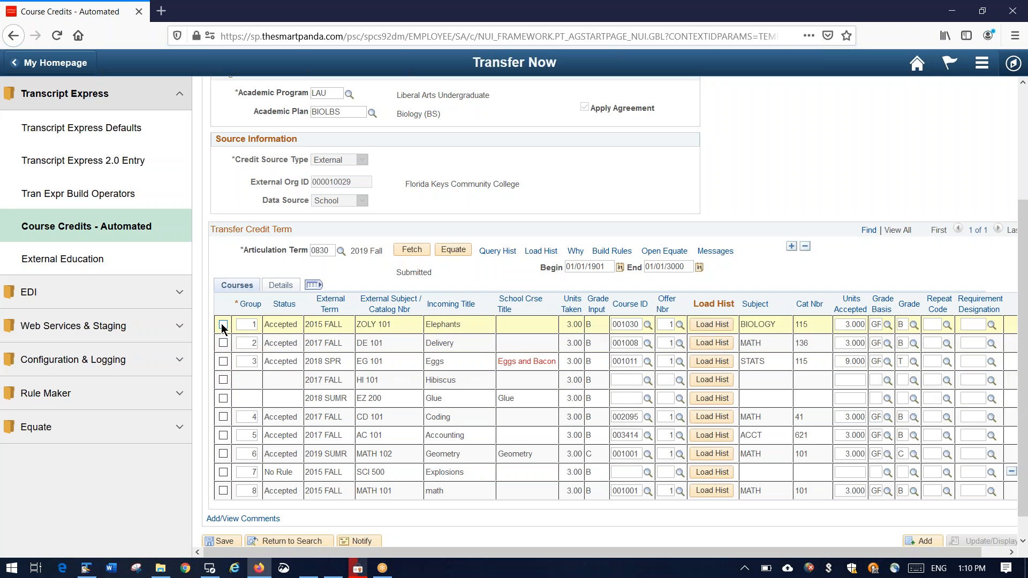
click(224, 454)
click(223, 472)
click(224, 491)
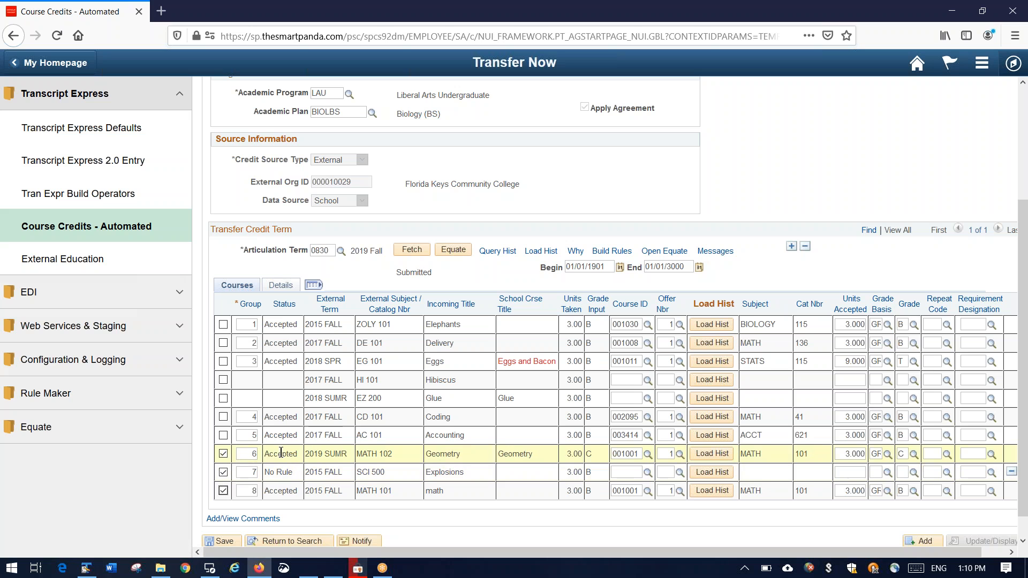
drag(268, 454, 286, 493)
click(286, 492)
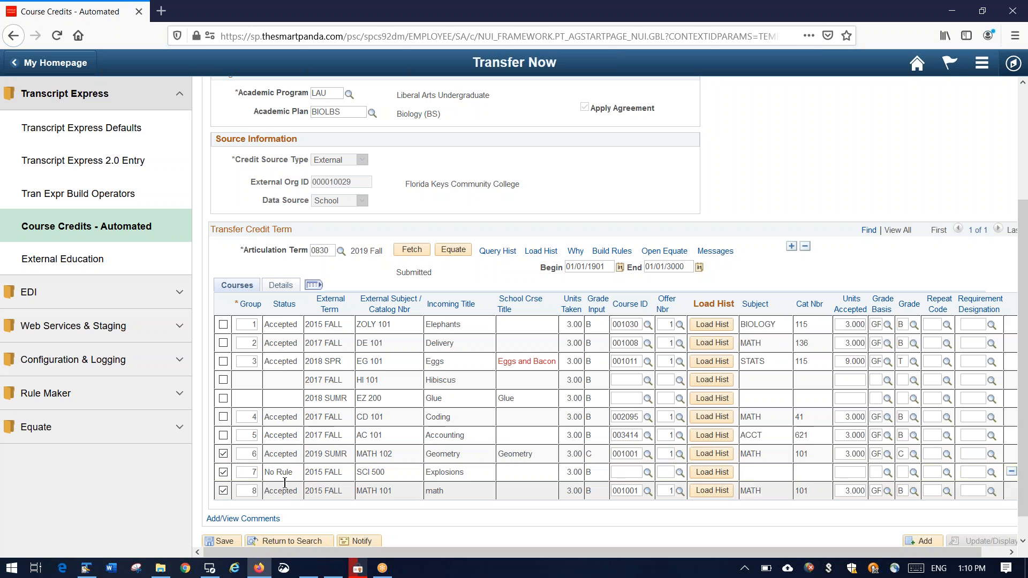
click(576, 256)
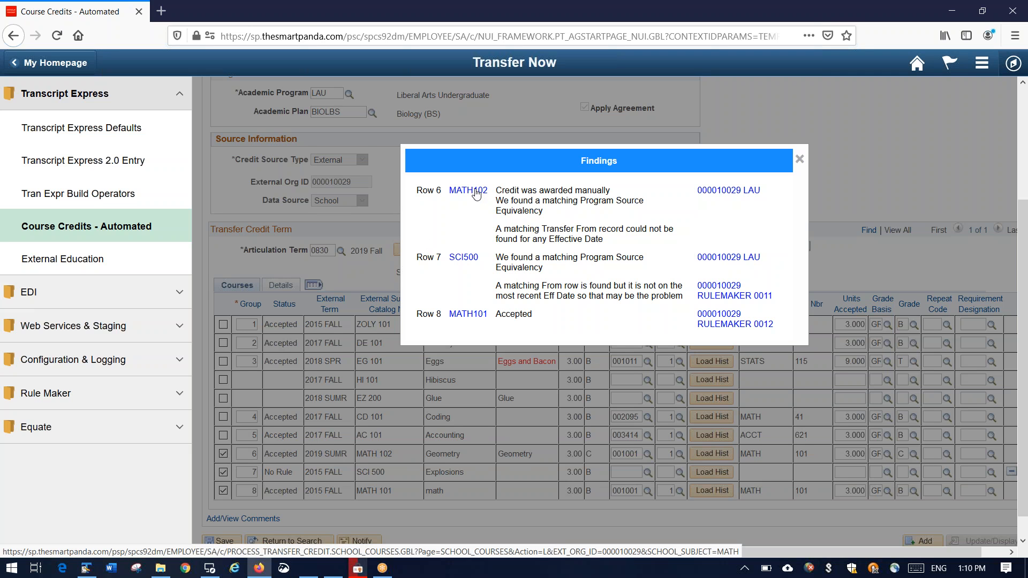
Read through the findings for the MATH 102, SCI 500 and MATH 101 rows, then close them.
drag(521, 191, 609, 199)
click(598, 203)
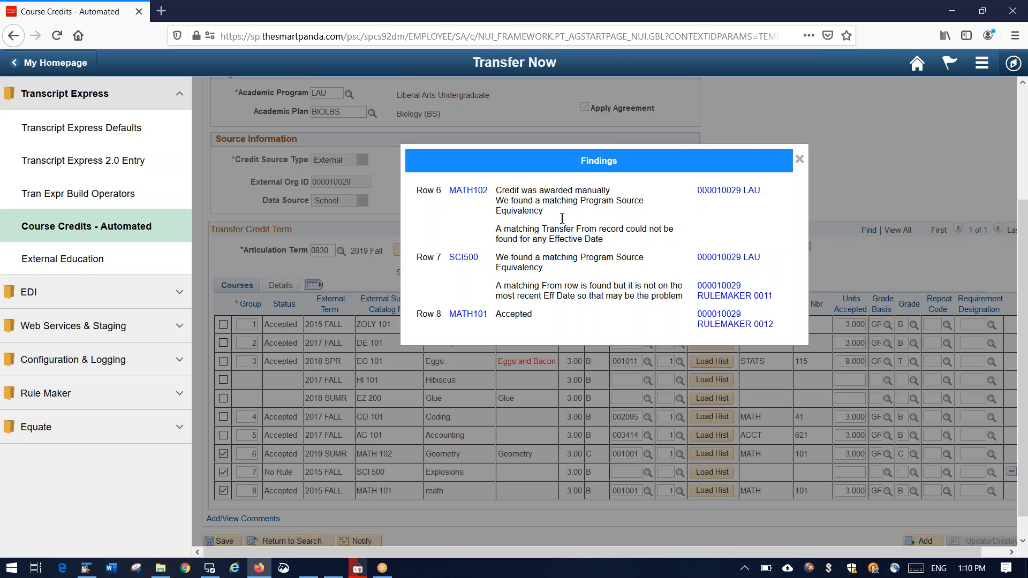
drag(515, 205, 556, 229)
click(570, 230)
mouse_move(536, 201)
mouse_down()
mouse_move(580, 200)
mouse_move(543, 211)
mouse_up()
click(688, 195)
drag(524, 258, 632, 296)
click(552, 272)
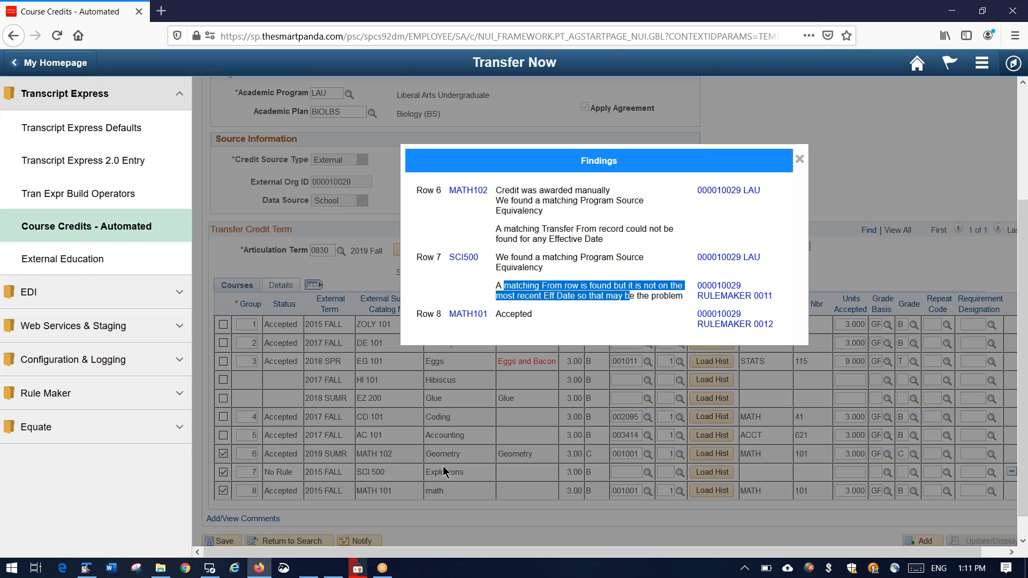
click(581, 294)
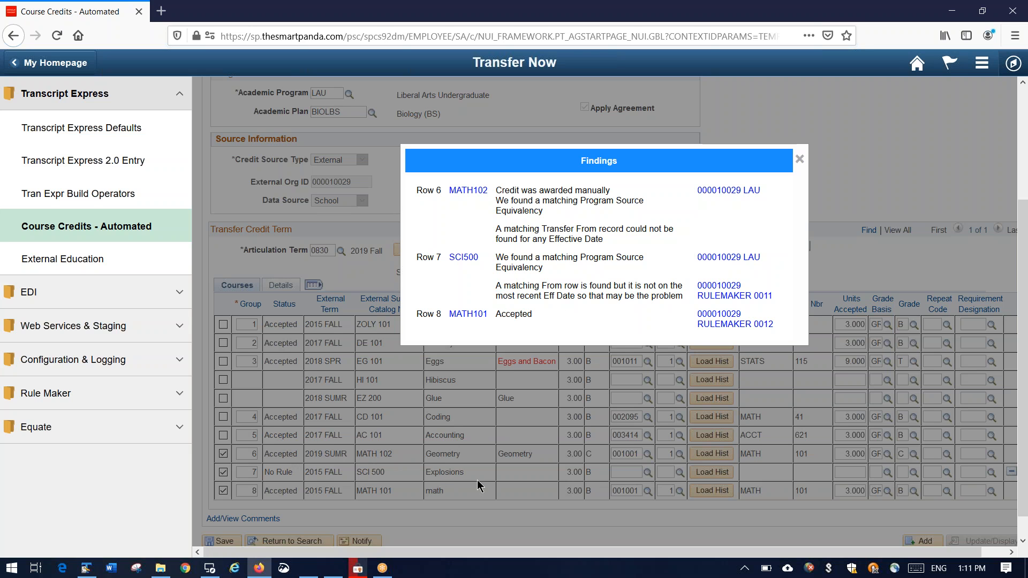
click(799, 158)
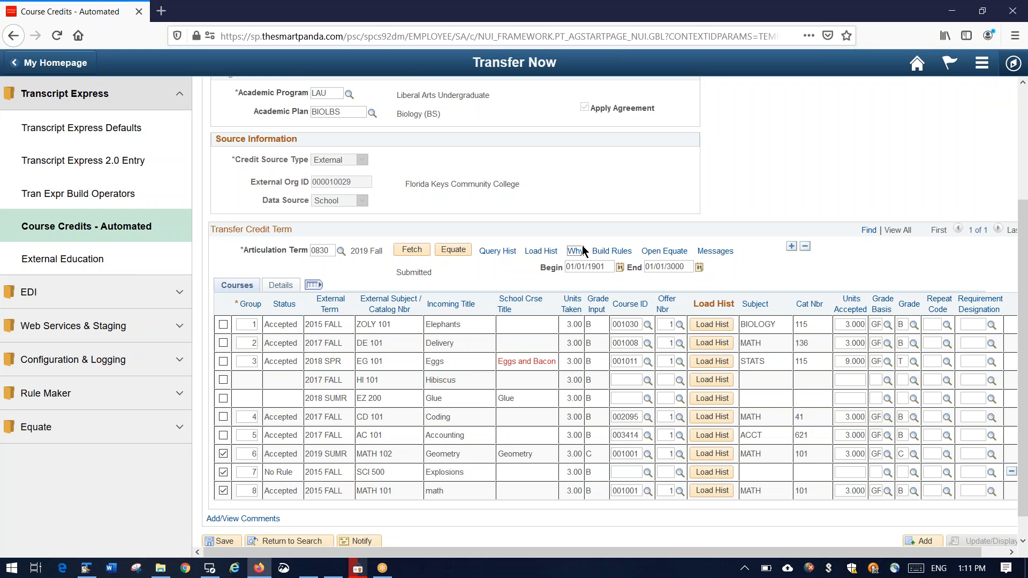
Leave the student's course credits for Rule Overview, discarding the changes.
scroll(315, 342, up, 3)
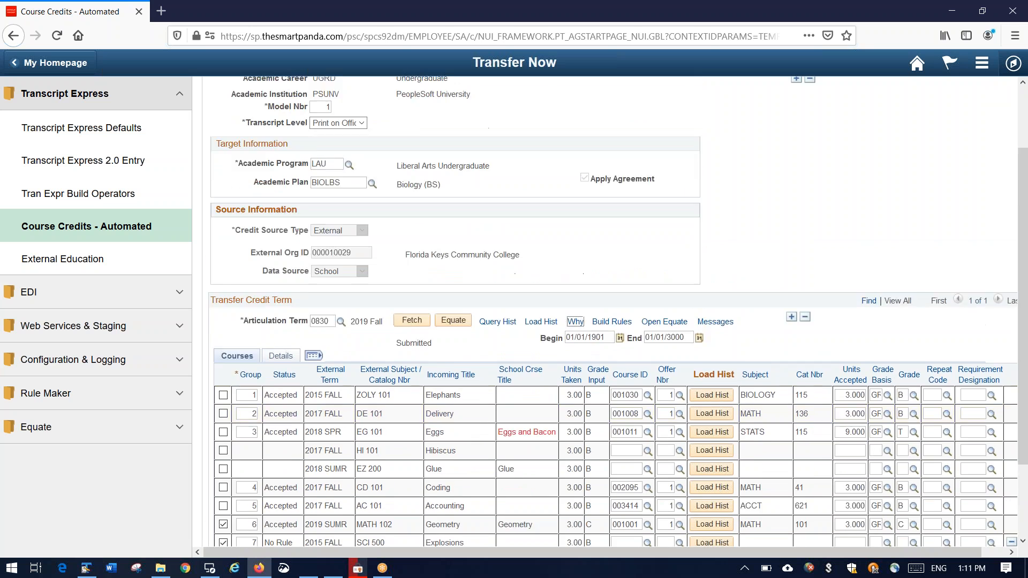
click(78, 405)
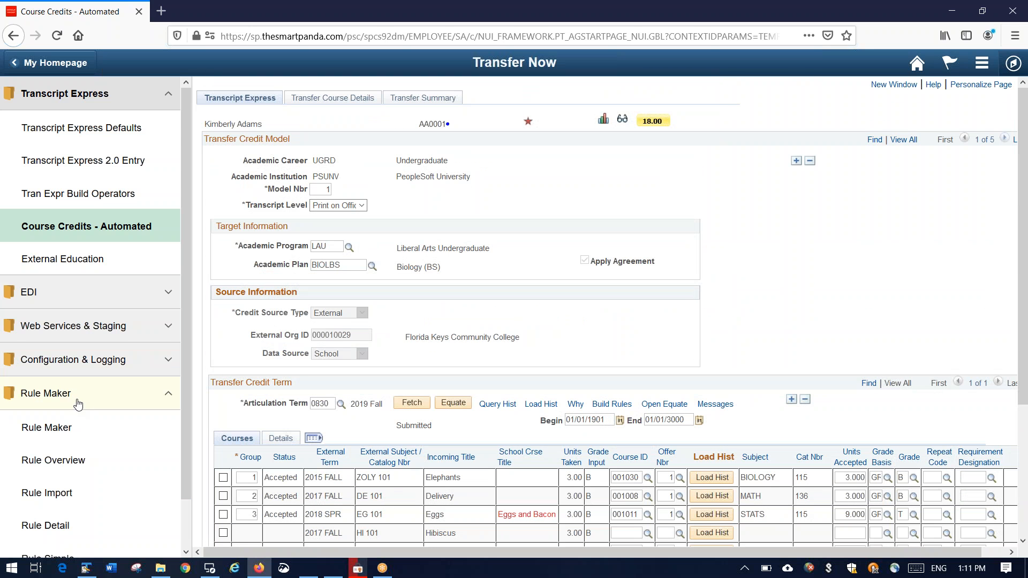
click(80, 412)
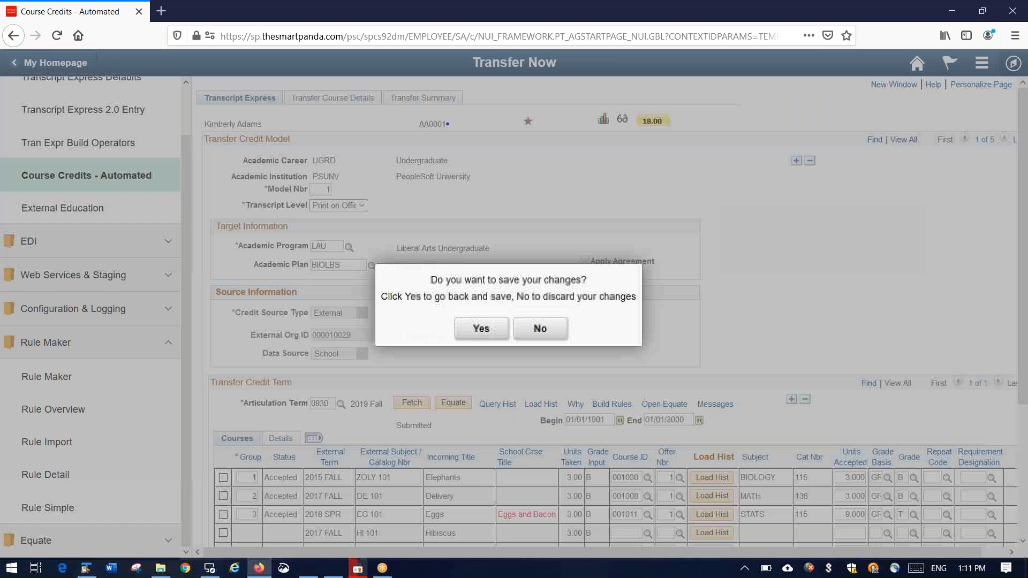
click(537, 328)
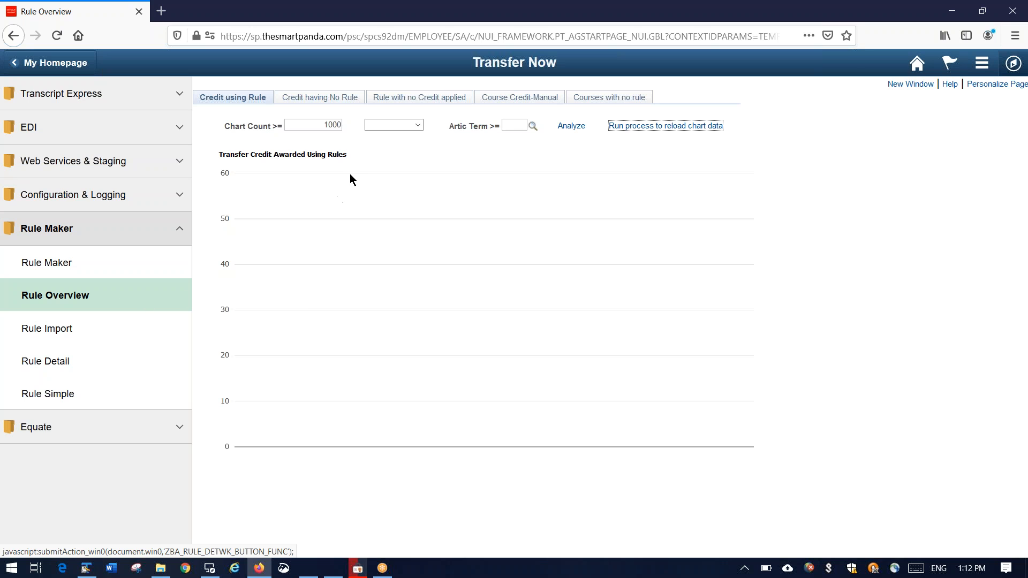
Chart the transfer credit awarded using rules with a minimum count of 1, as a Horiz Bar chart.
double_click(314, 127)
text(1)
key(Tab)
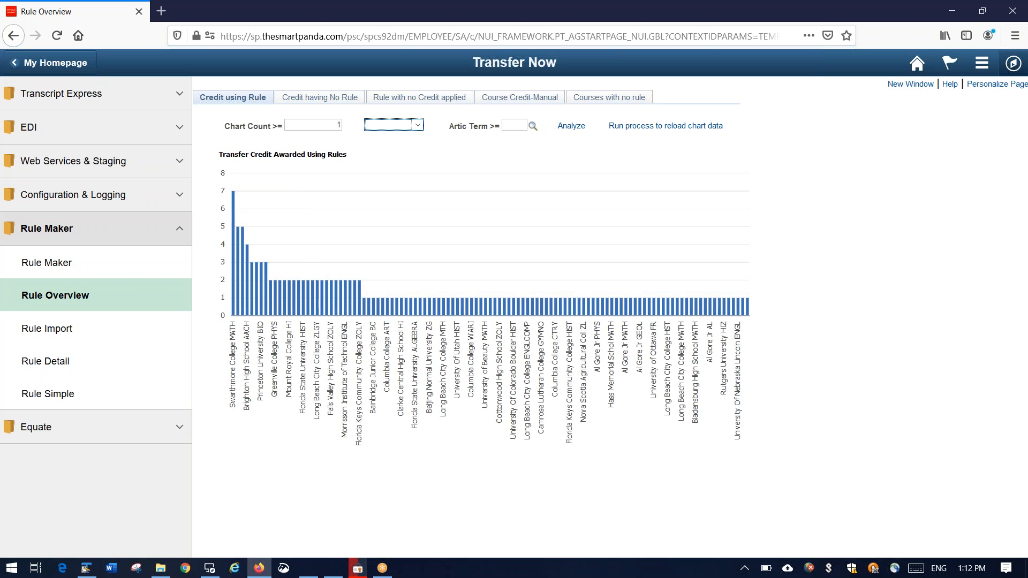
click(388, 123)
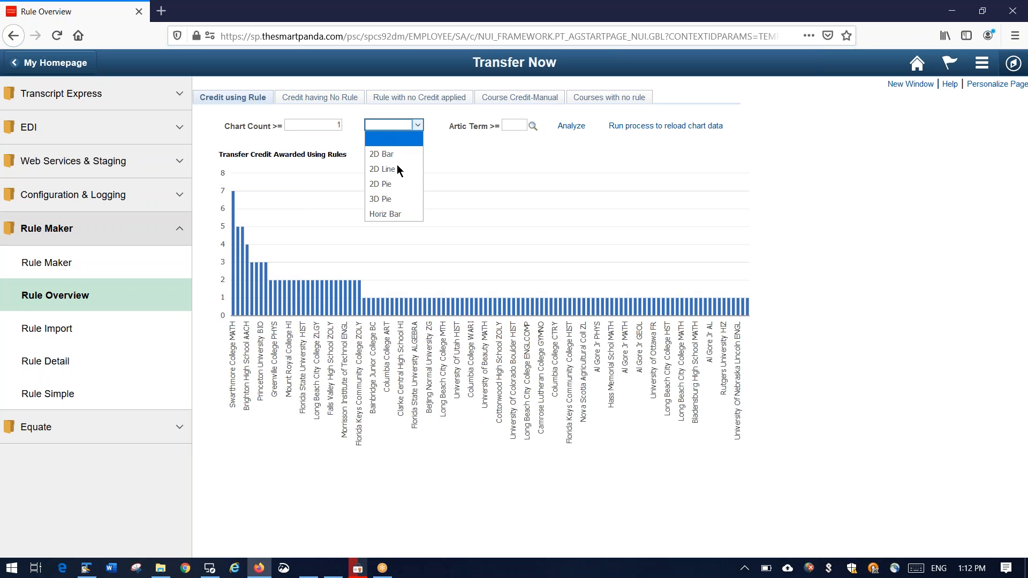
click(394, 216)
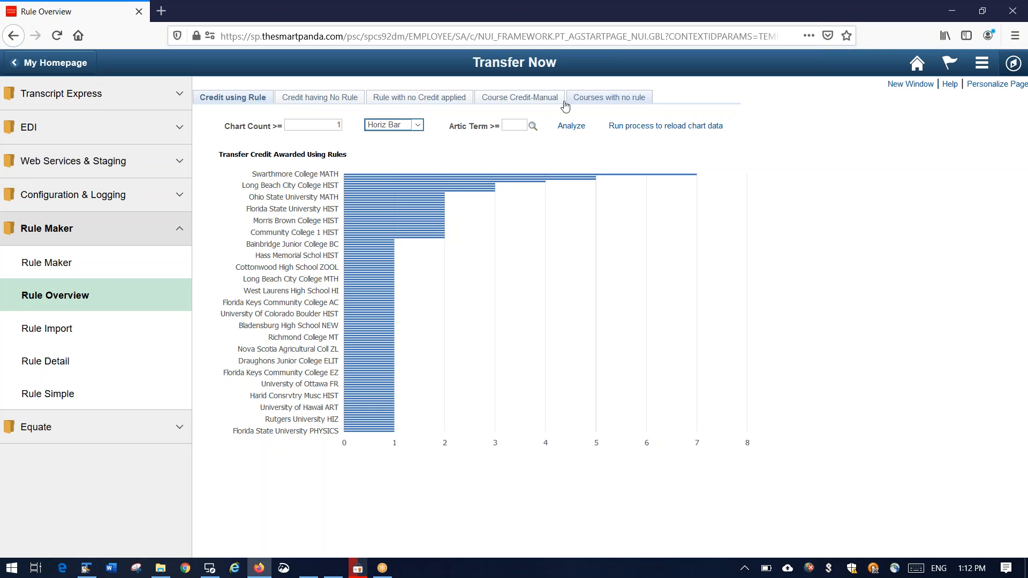
Chart the manually awarded course credits with a minimum count of 4 and inspect the STAT and MATH bars.
click(517, 104)
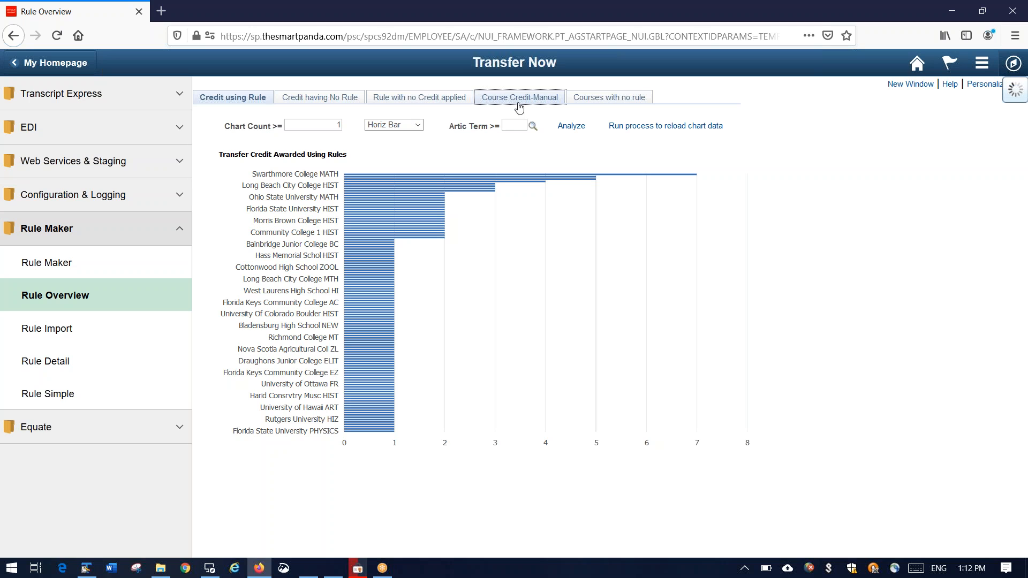
double_click(333, 125)
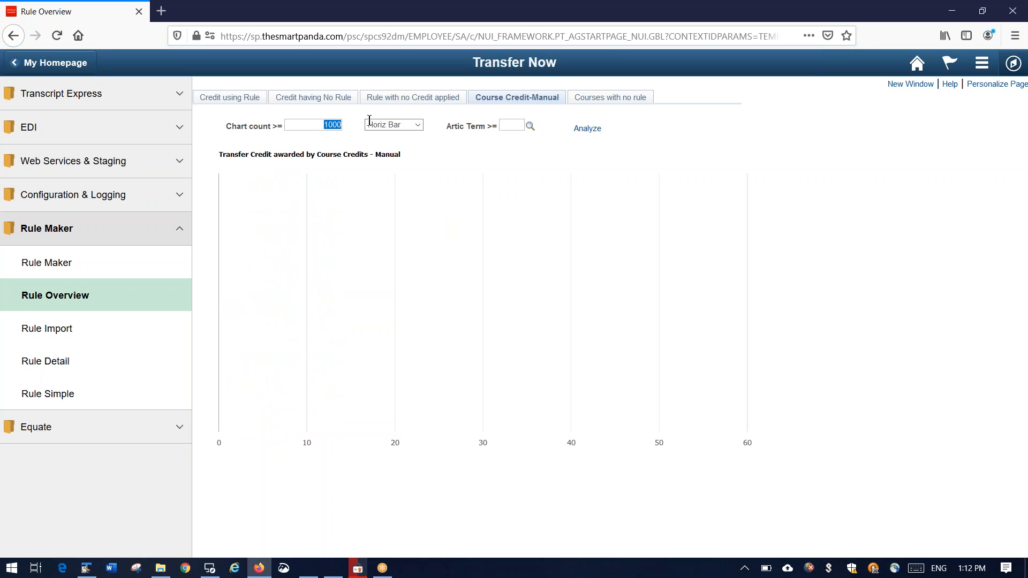
text(4)
key(Tab)
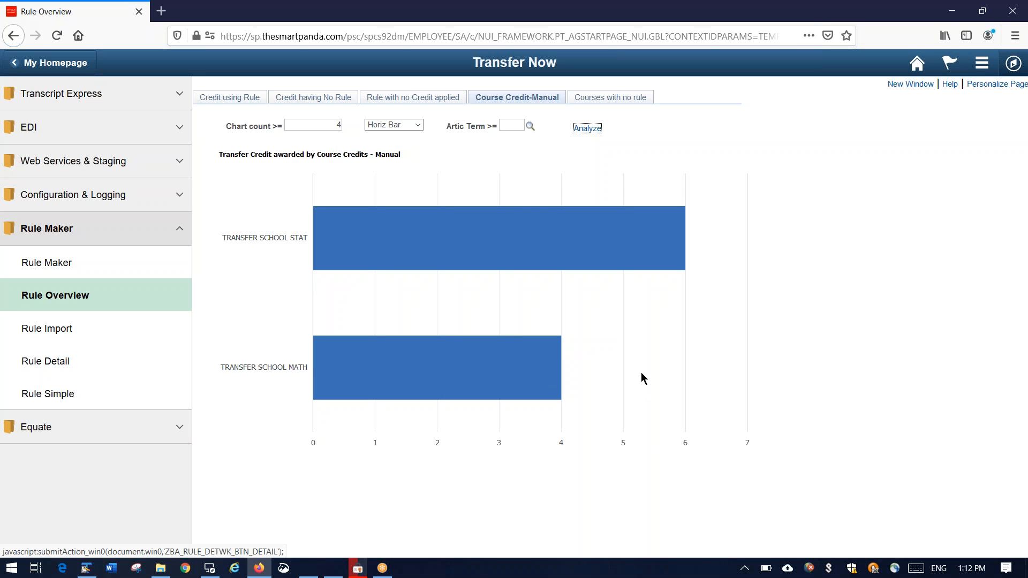
mouse_move(470, 238)
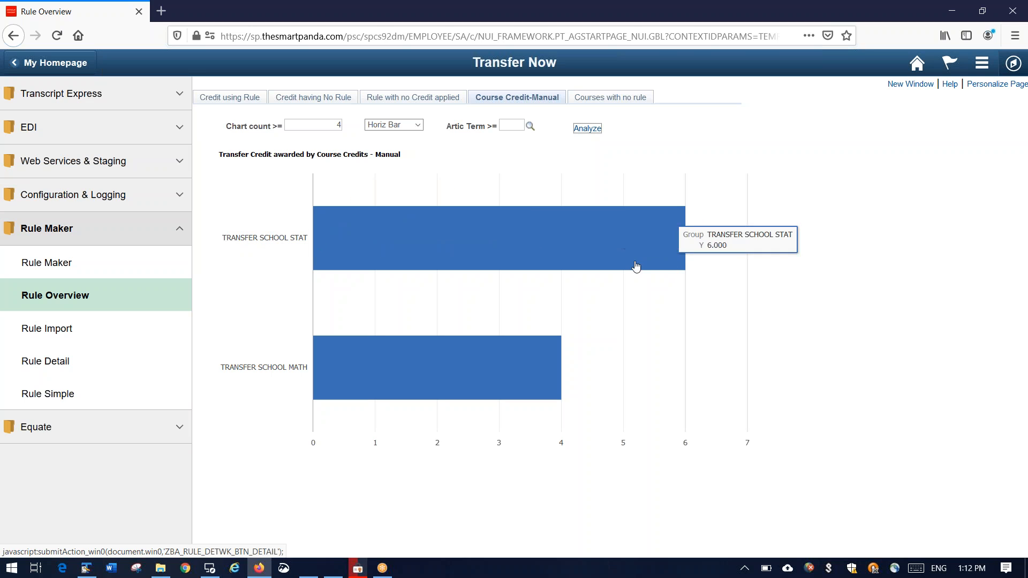
mouse_move(432, 383)
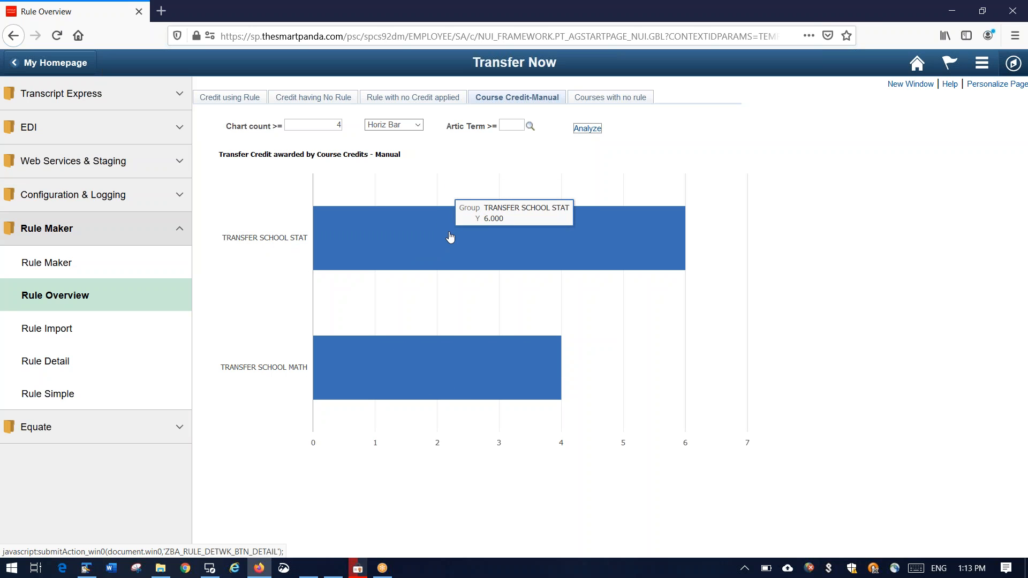
Chart the transfer credit having no rule with a minimum count of 4.
click(335, 99)
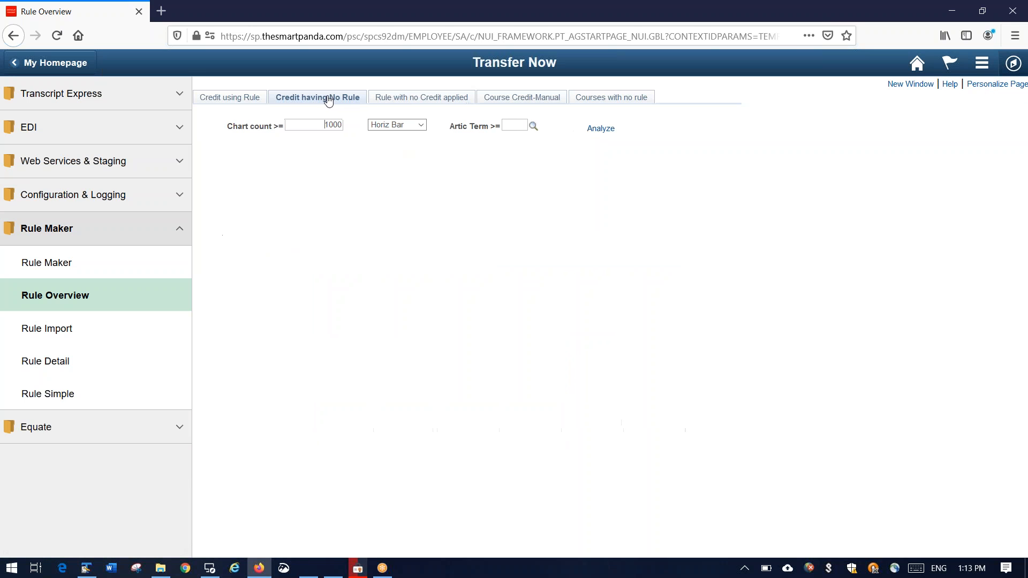
drag(309, 120, 358, 130)
text(4)
key(Tab)
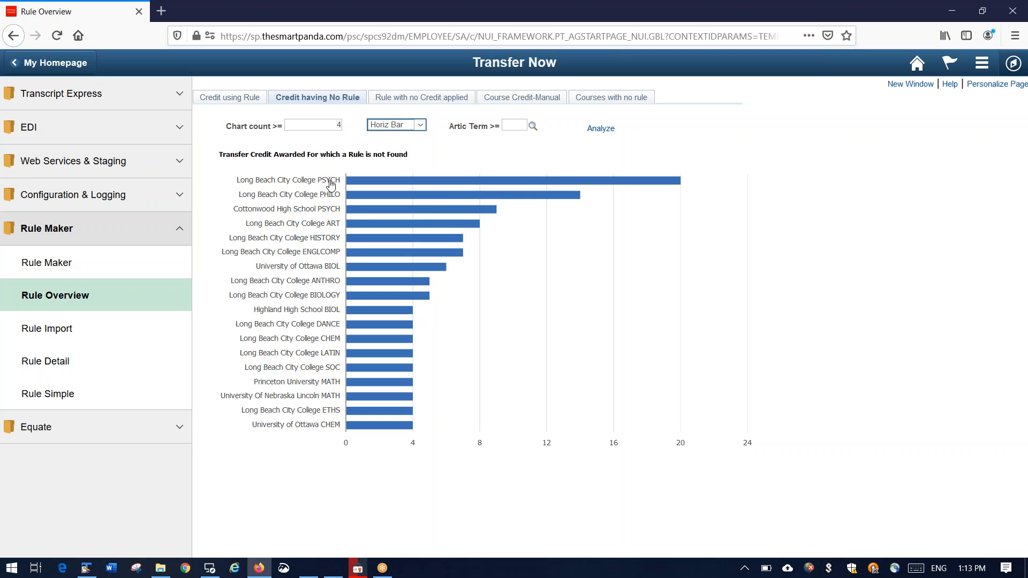
mouse_move(374, 183)
Raise the no-rule chart's minimum count to 5 and analyze the credit by articulation term.
drag(331, 129, 354, 124)
text(5)
key(Tab)
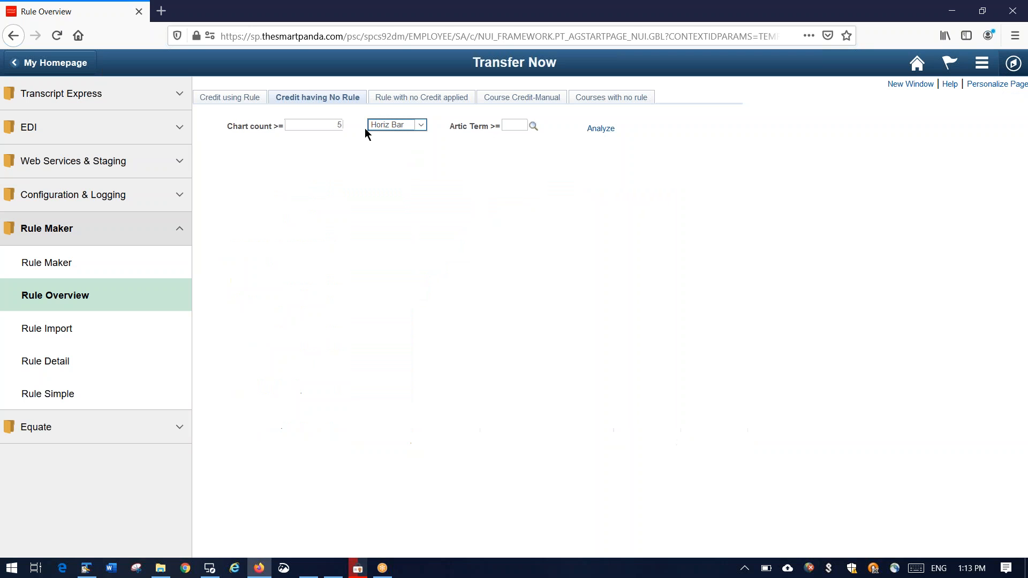
click(601, 130)
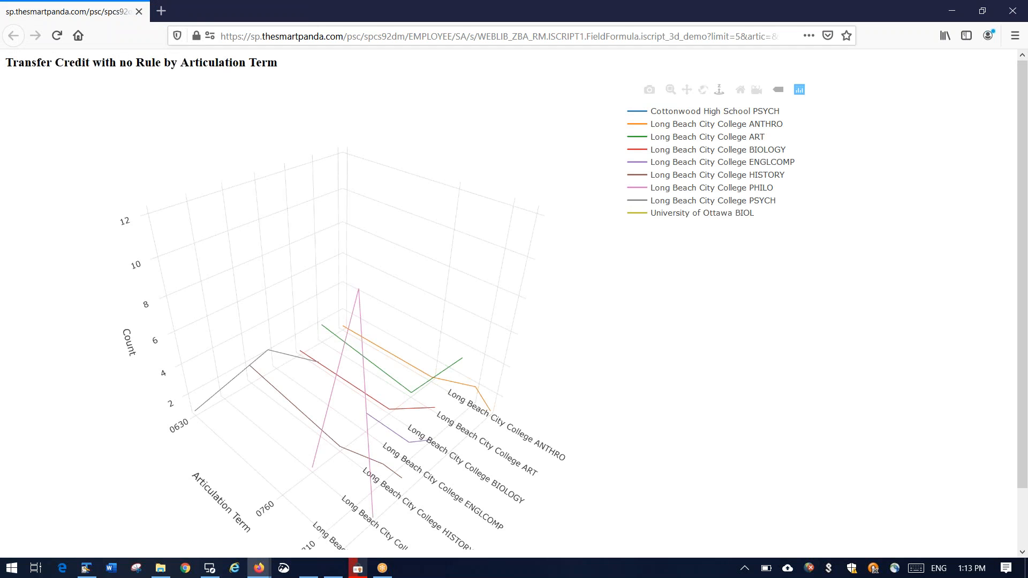
Rotate the 3D articulation-term chart, inspect the Long Beach City College PHILO points, and close the chart.
drag(261, 374, 284, 328)
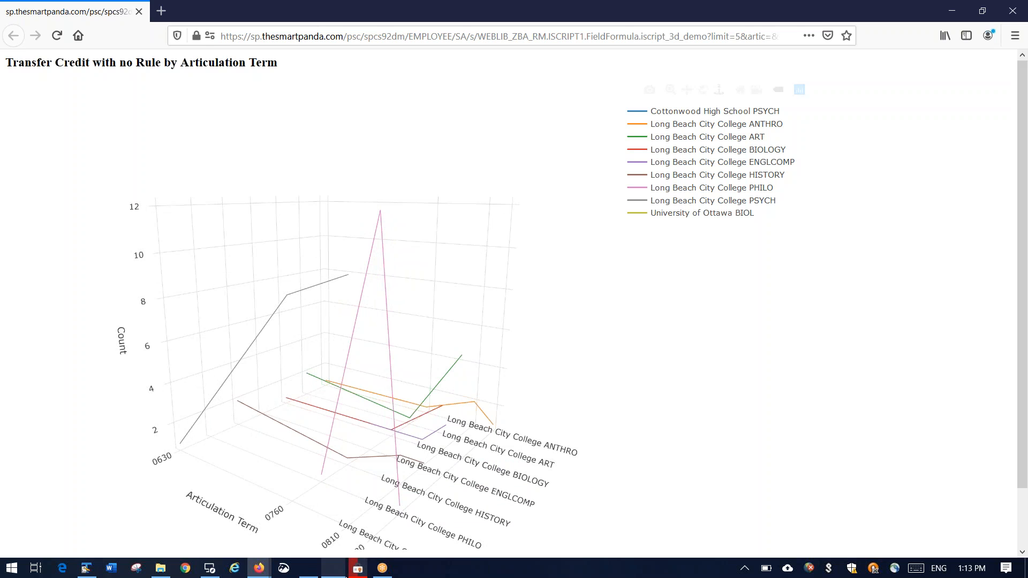
mouse_move(259, 568)
click(158, 524)
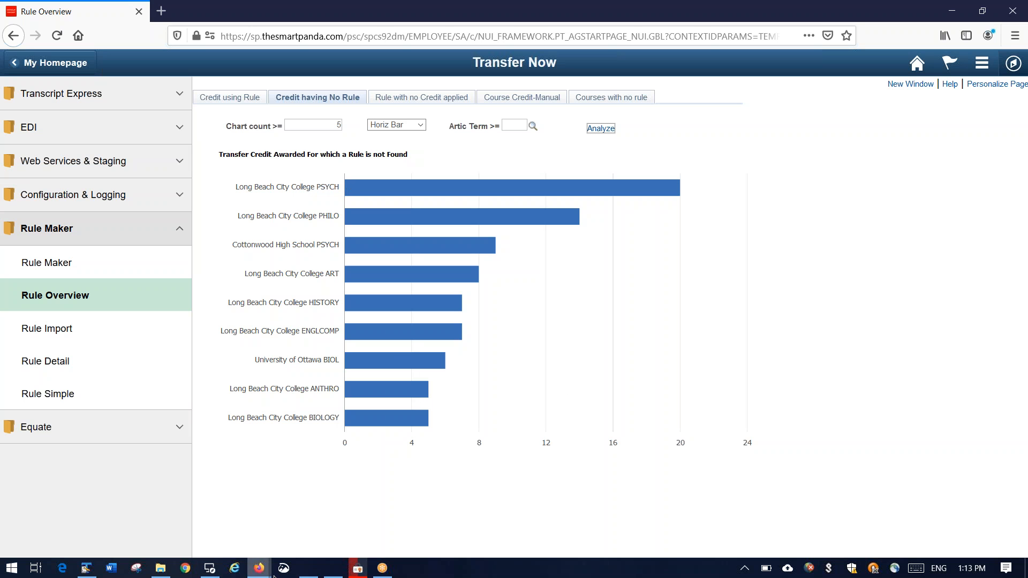
mouse_move(259, 567)
click(397, 506)
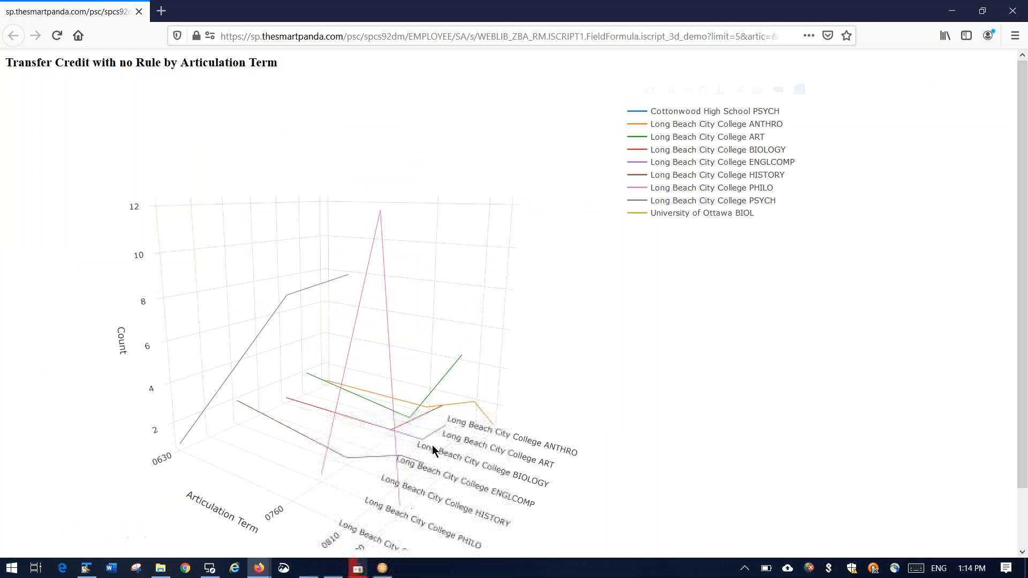
mouse_move(340, 427)
mouse_down()
mouse_move(340, 452)
mouse_move(355, 439)
mouse_move(327, 440)
mouse_up()
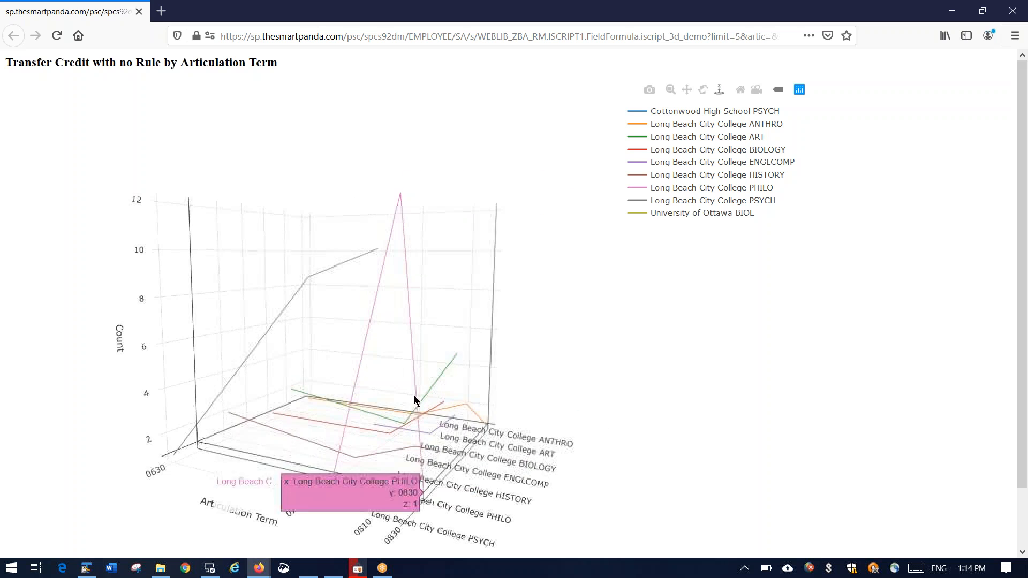
mouse_move(401, 200)
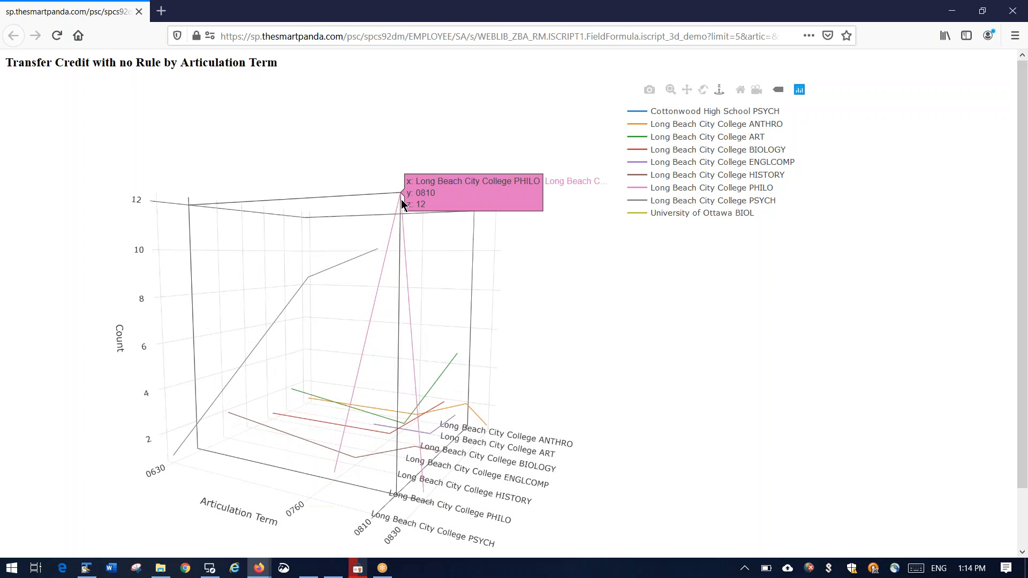
click(1014, 12)
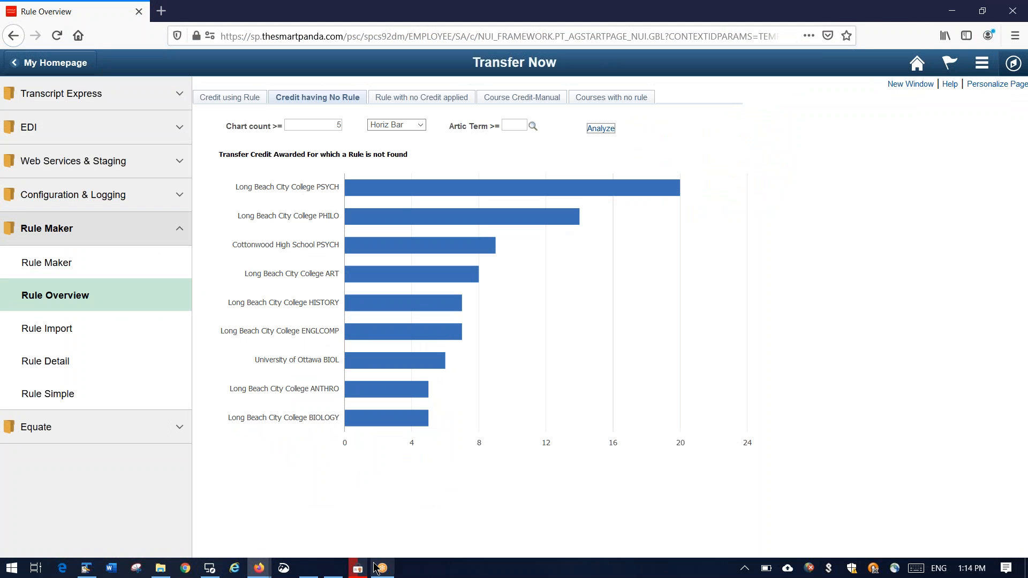
mouse_move(265, 571)
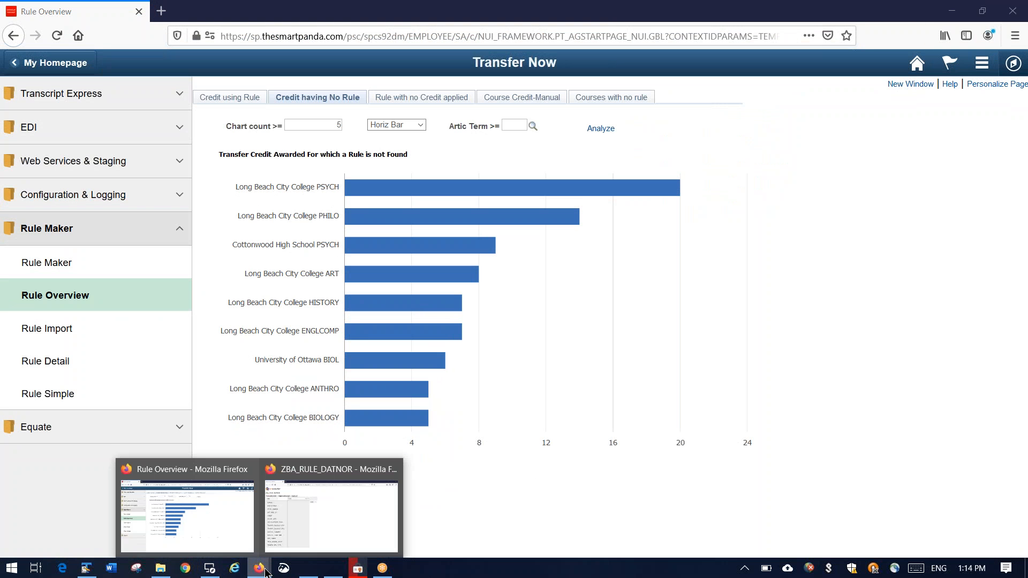
In the ZBA_RULE_DATNOR pivot window, break the count down by ACAD_CAREER and SCHOOL_SUBJECT rows.
click(329, 520)
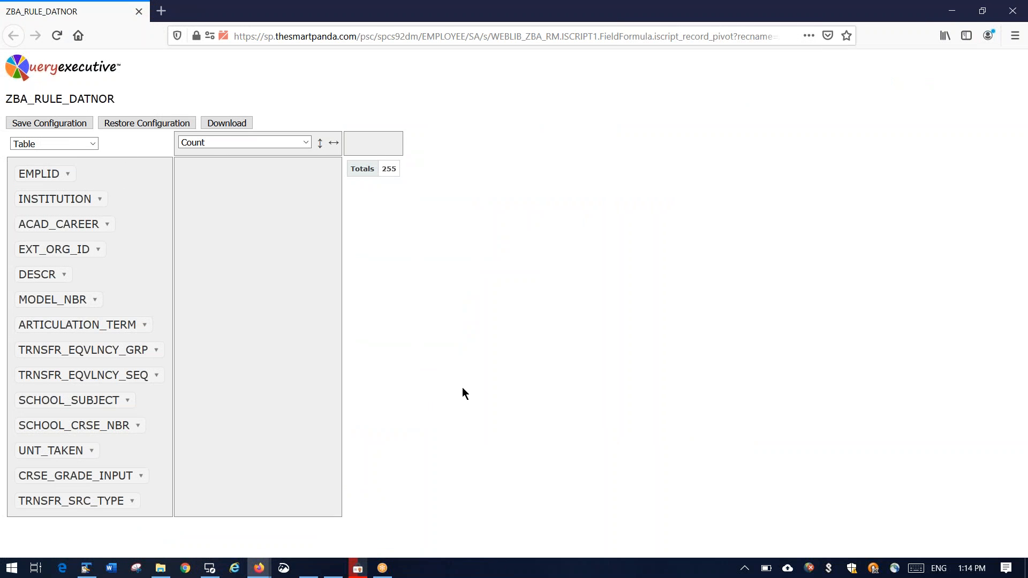
mouse_move(260, 569)
click(222, 527)
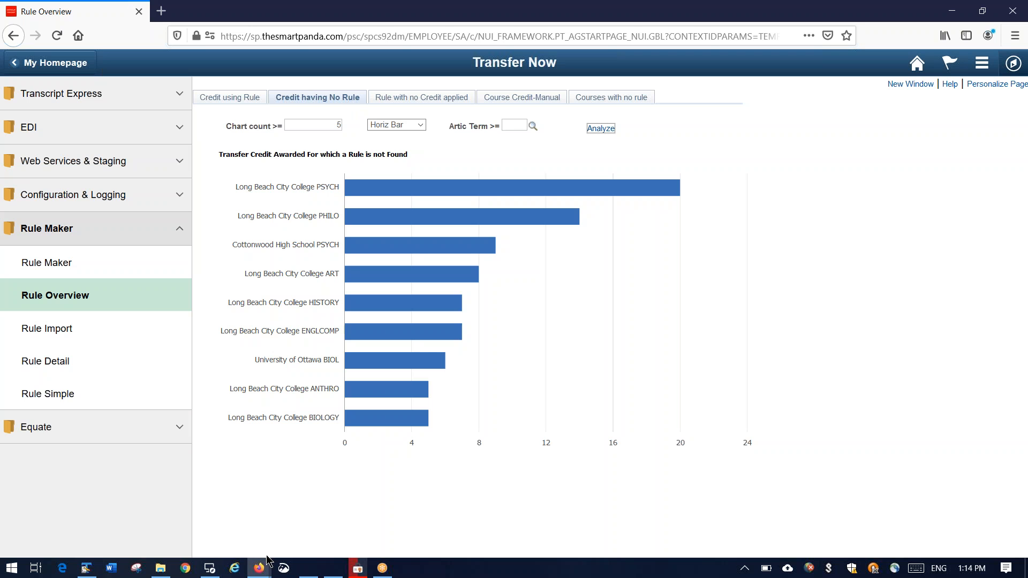
mouse_move(259, 569)
click(337, 511)
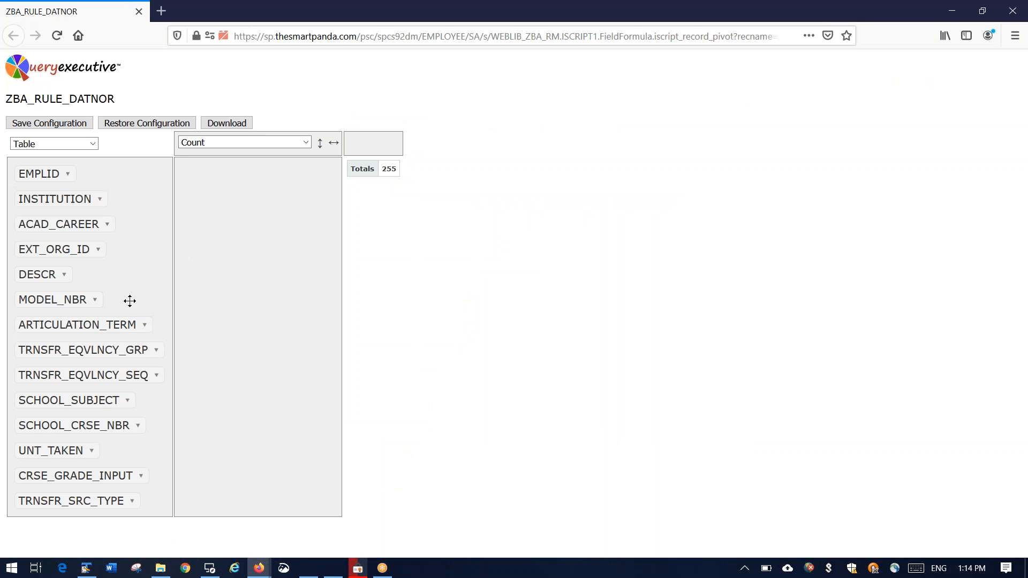
drag(62, 229, 228, 206)
drag(86, 377, 236, 203)
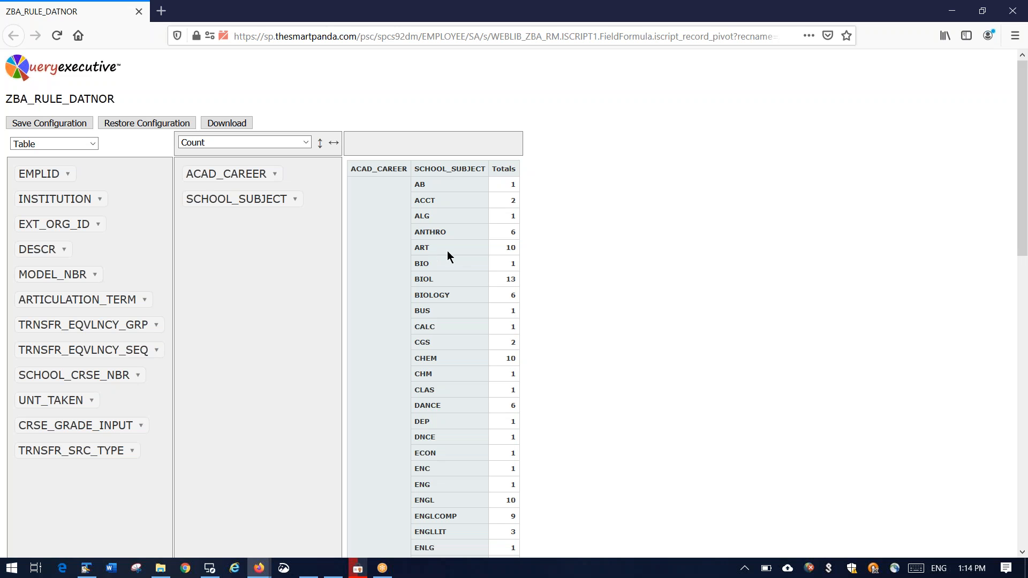
Inspect the records behind the ANTHRO total, then close the details and the pivot window.
click(514, 232)
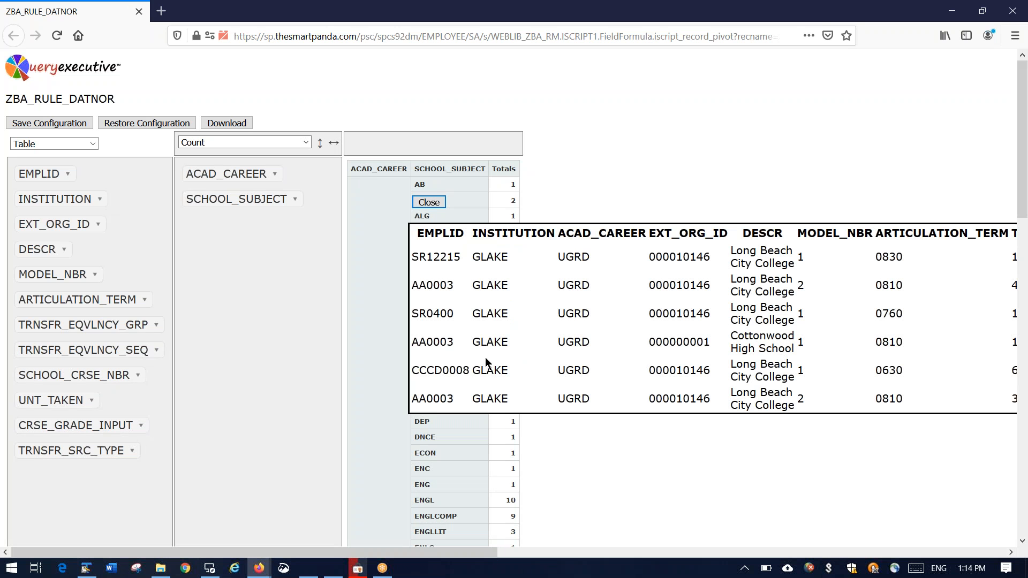
click(436, 206)
click(1013, 11)
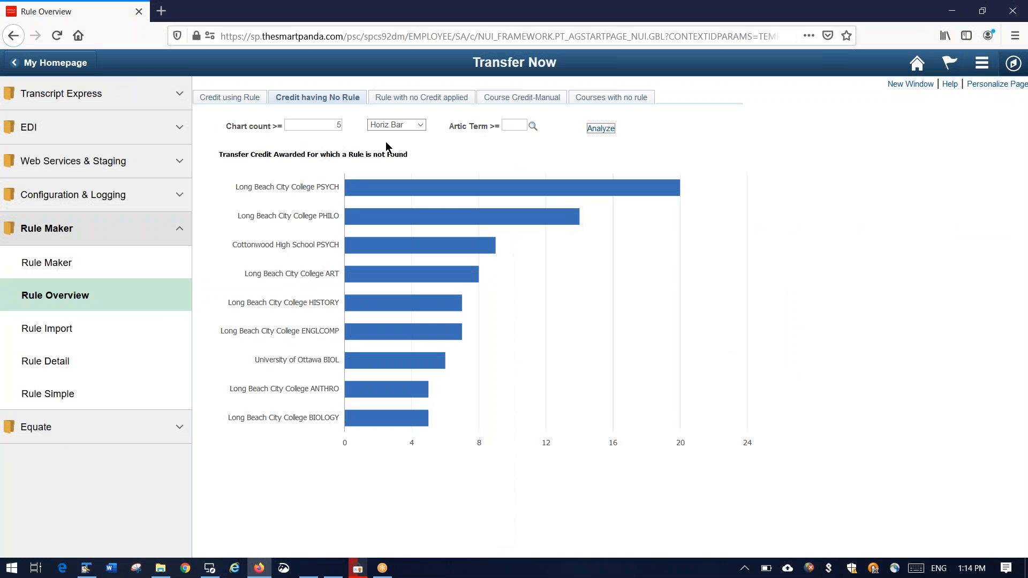
Chart the transfer credit awarded using rules with a minimum count of 1.
click(251, 100)
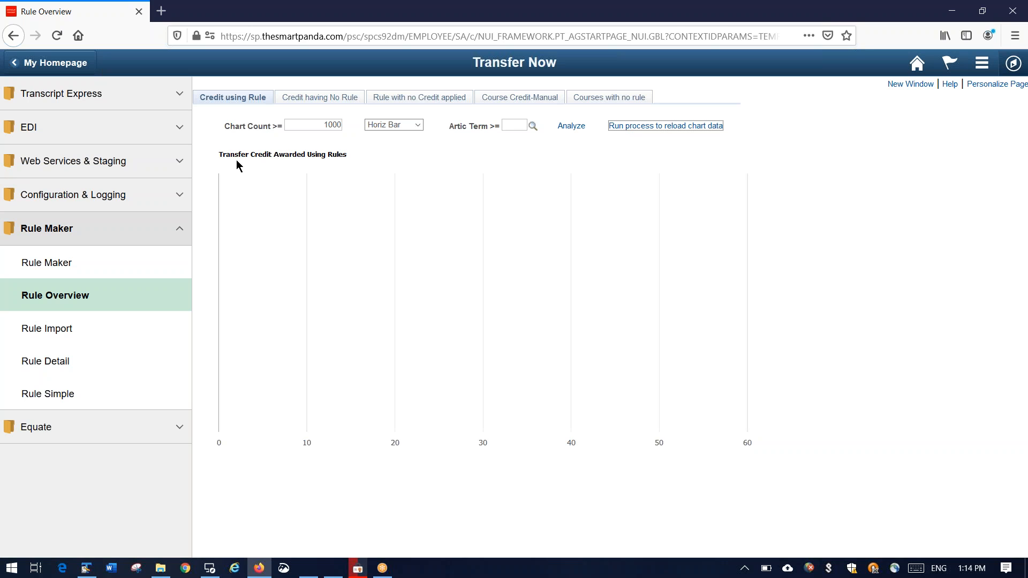
double_click(326, 129)
text(1)
key(Tab)
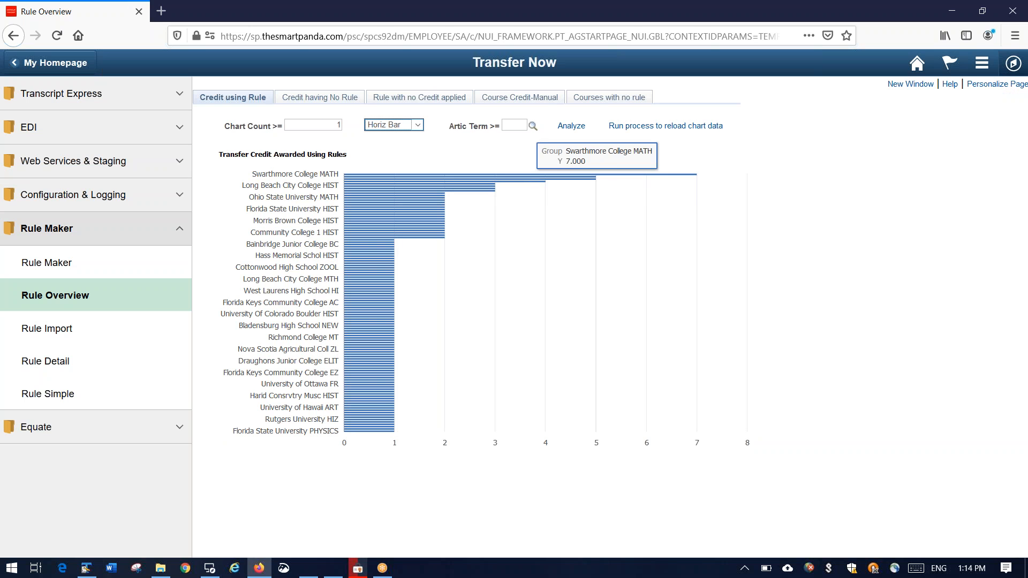
Review the parameters of the chart data reload process and close them without submitting it.
click(632, 130)
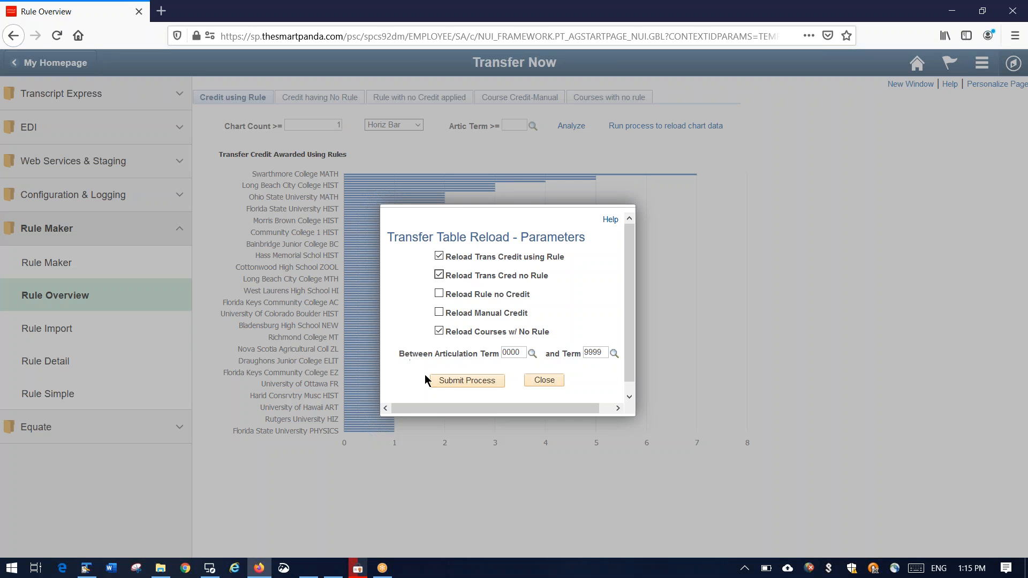
click(540, 381)
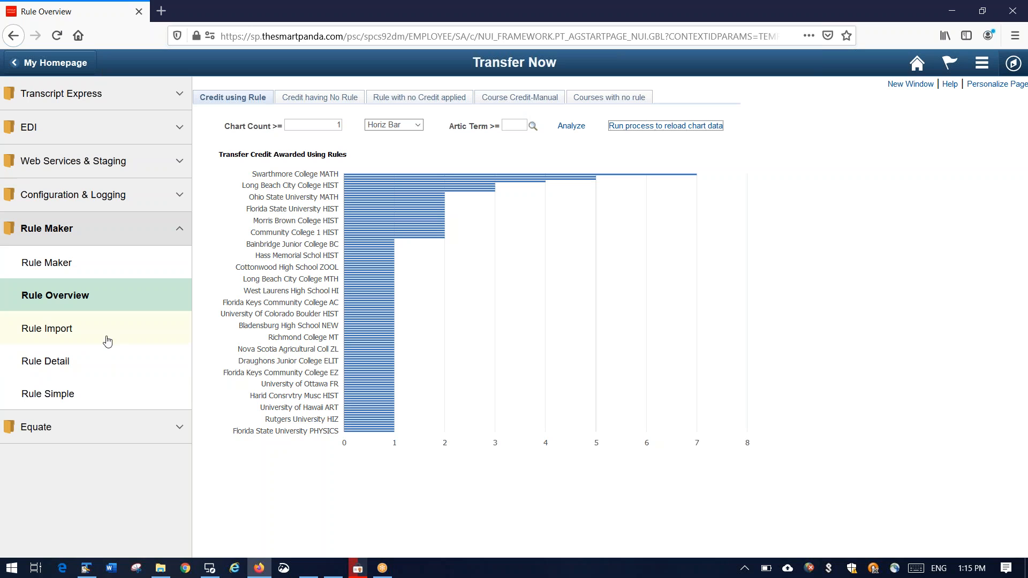
click(749, 17)
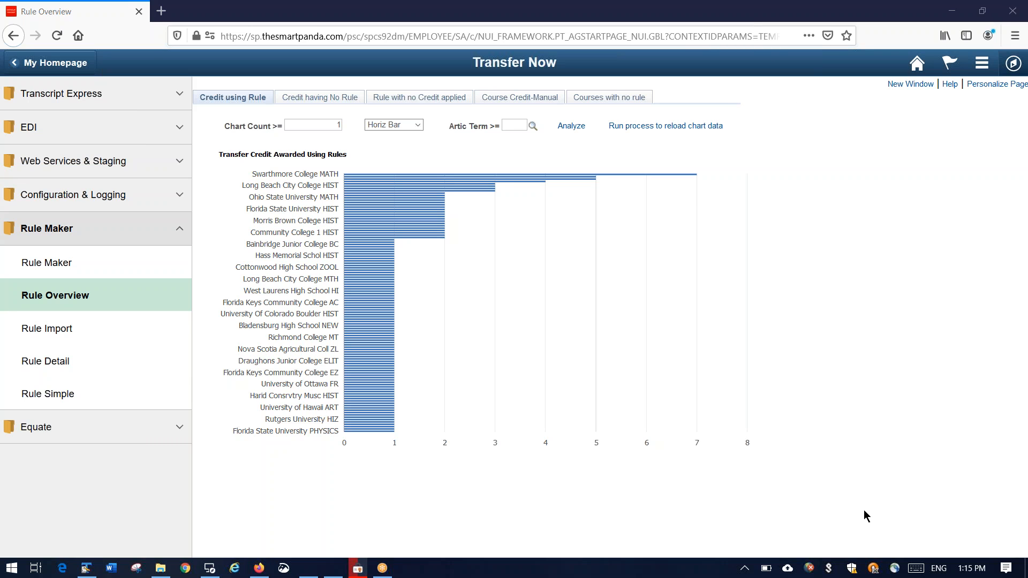